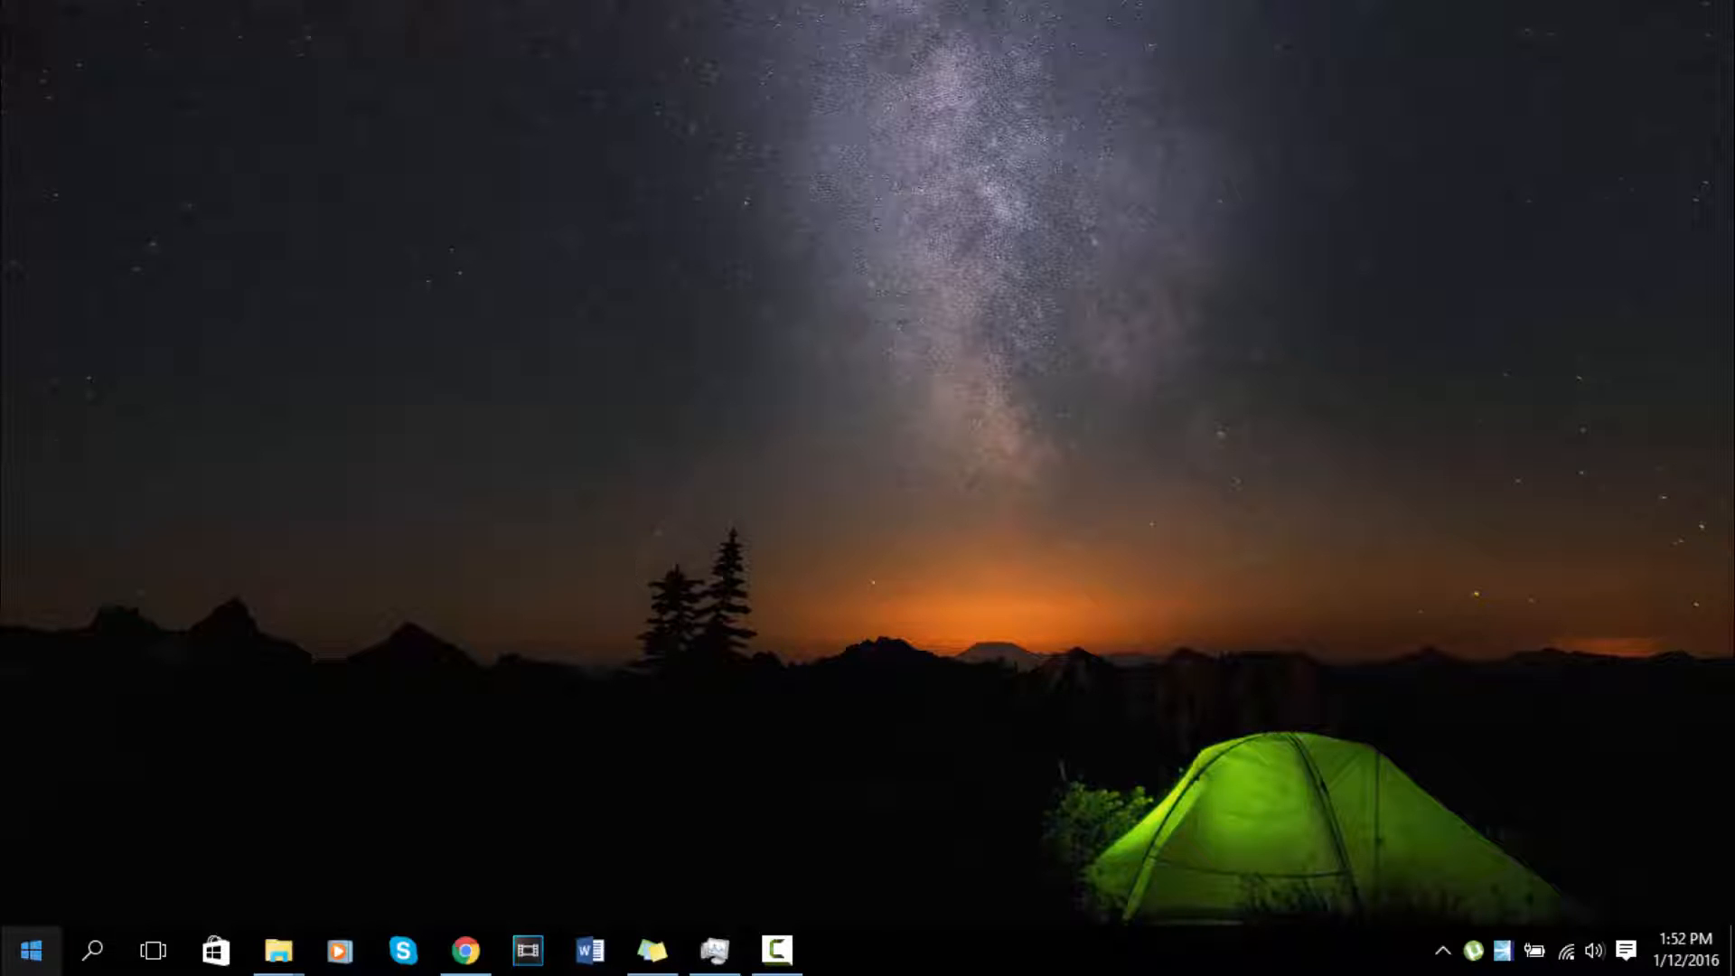
Launch Disk Management from the Start button's Win+X menu
{"action": "right_click", "coordinate": [30, 949]}
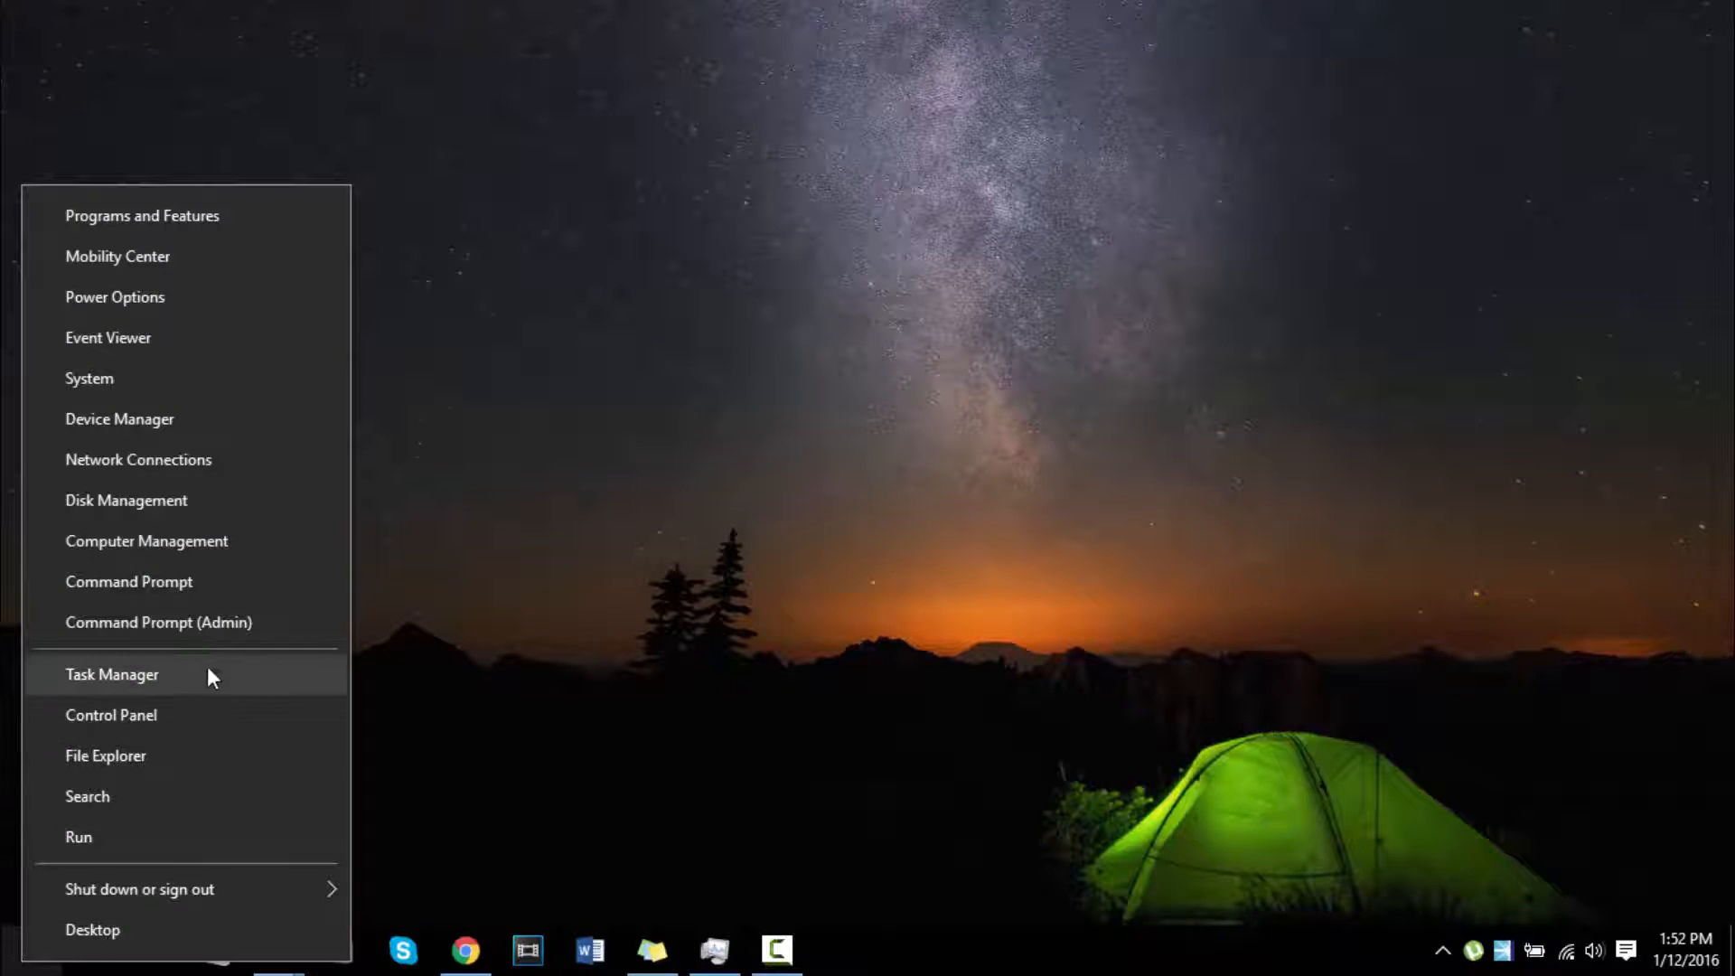
{"action": "left_click", "coordinate": [166, 507]}
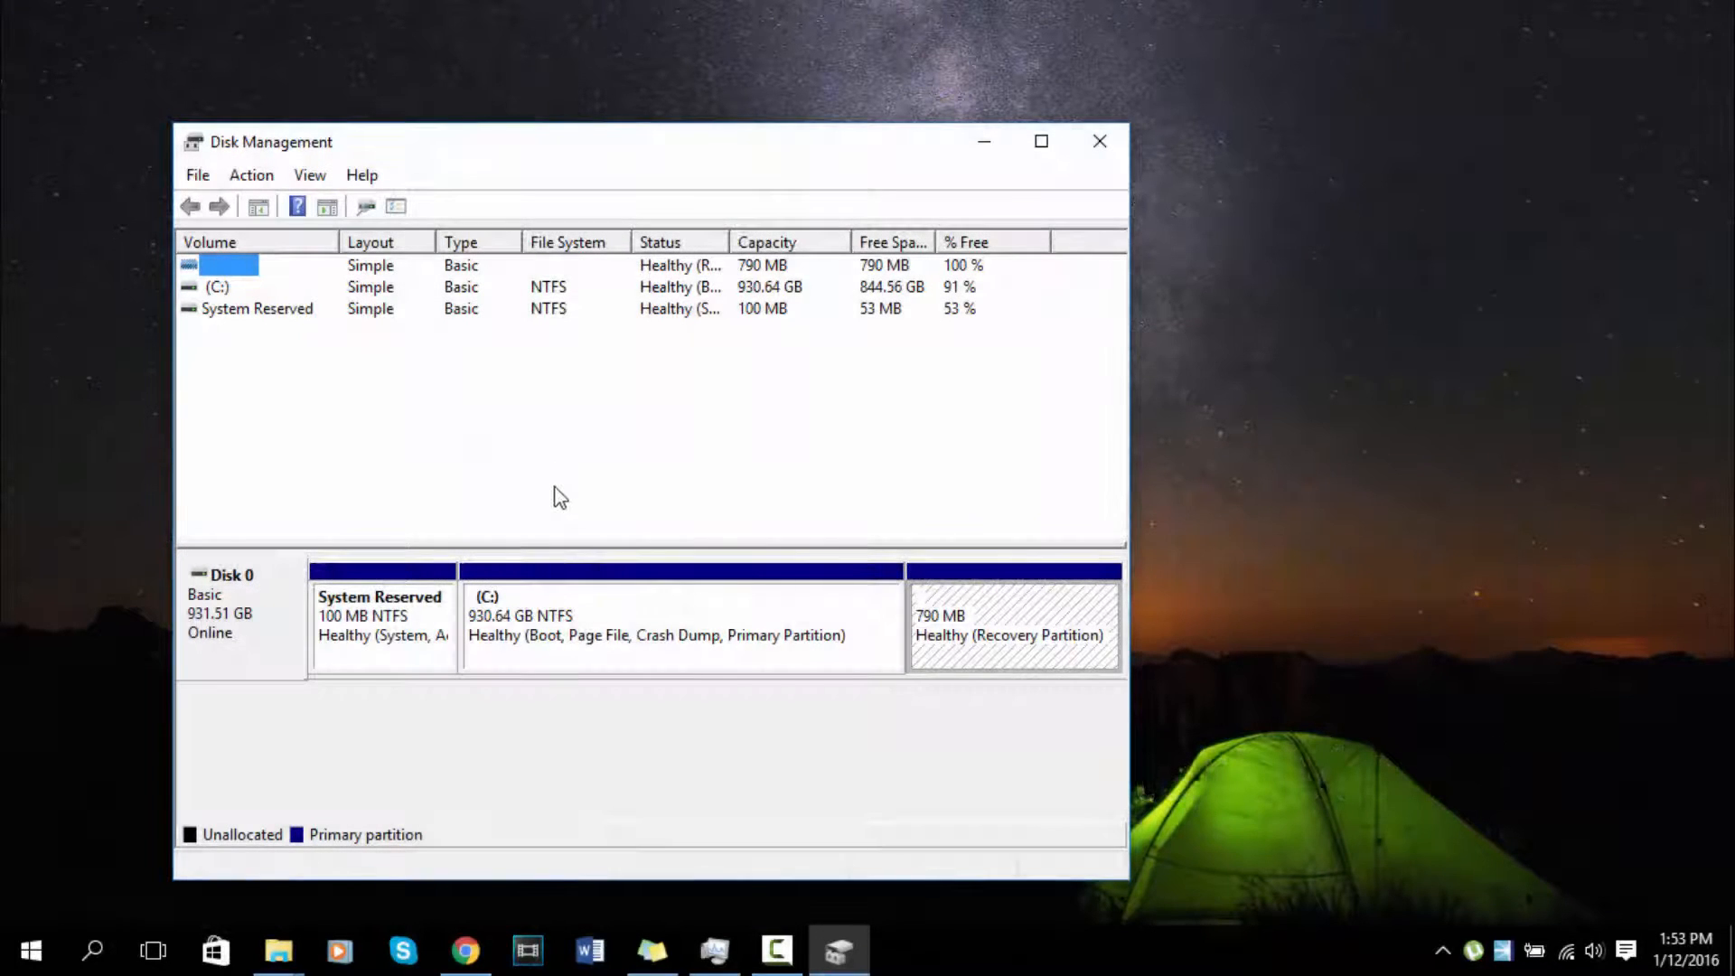
Start Shrink Volume on the C: partition, showing 255995 MB of shrinkable space
{"action": "left_click", "coordinate": [606, 603]}
{"action": "right_click", "coordinate": [590, 619]}
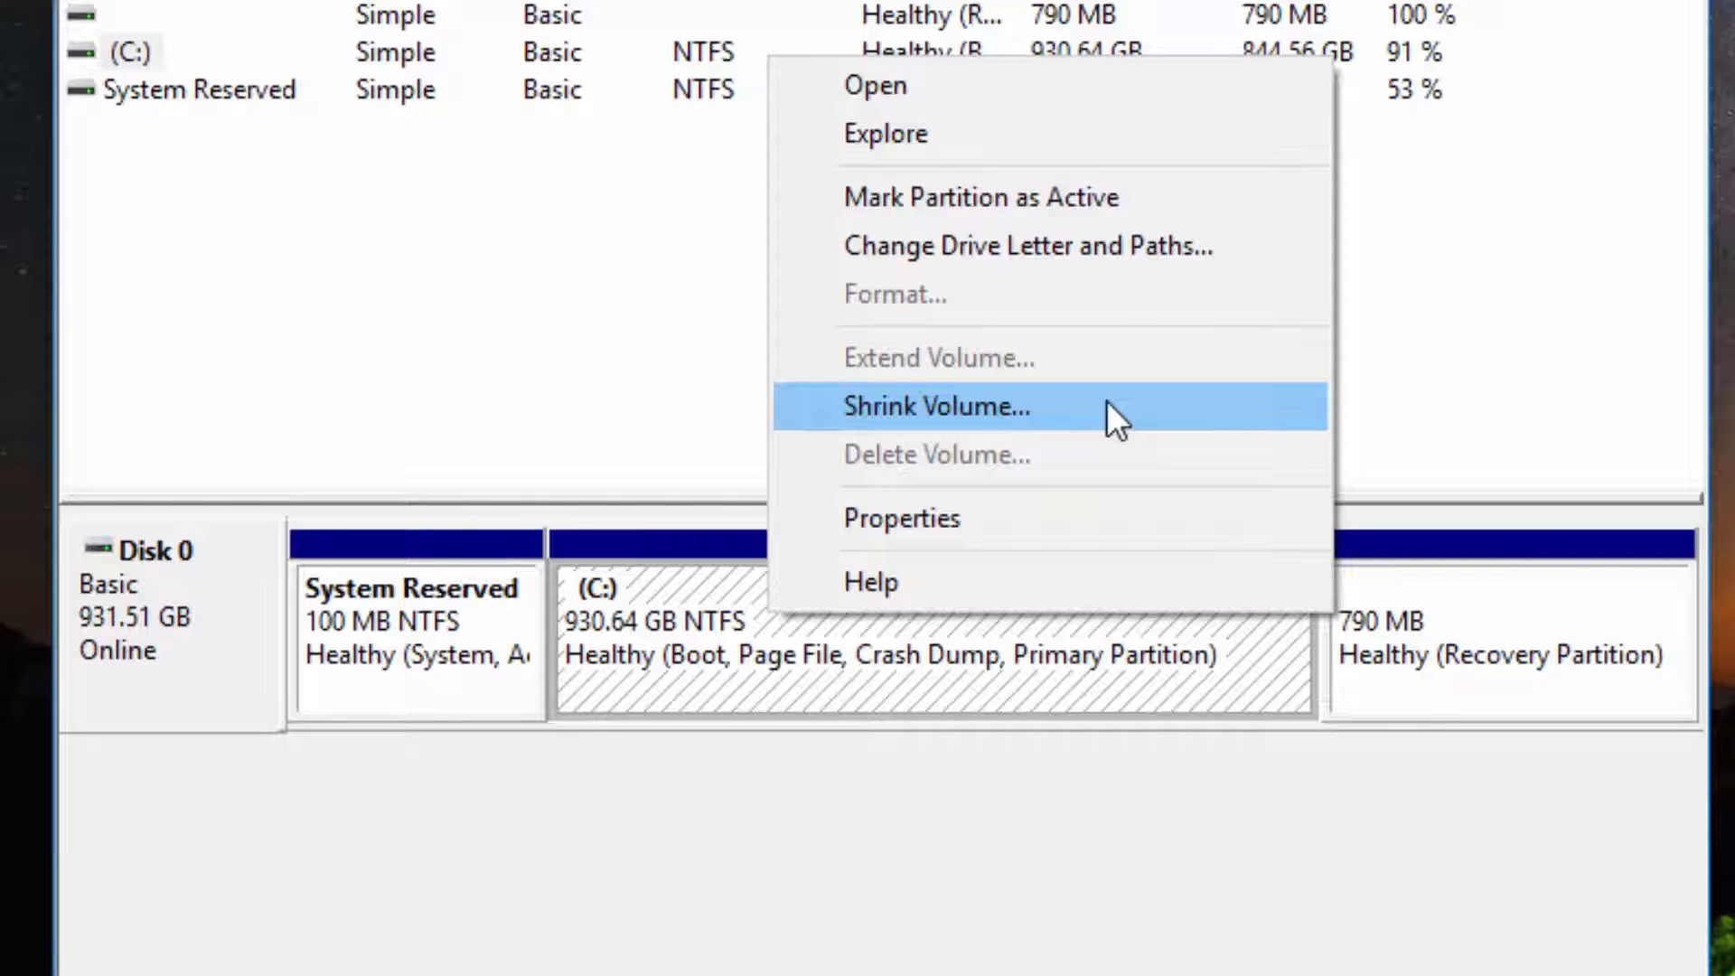
{"action": "left_click", "coordinate": [1111, 400]}
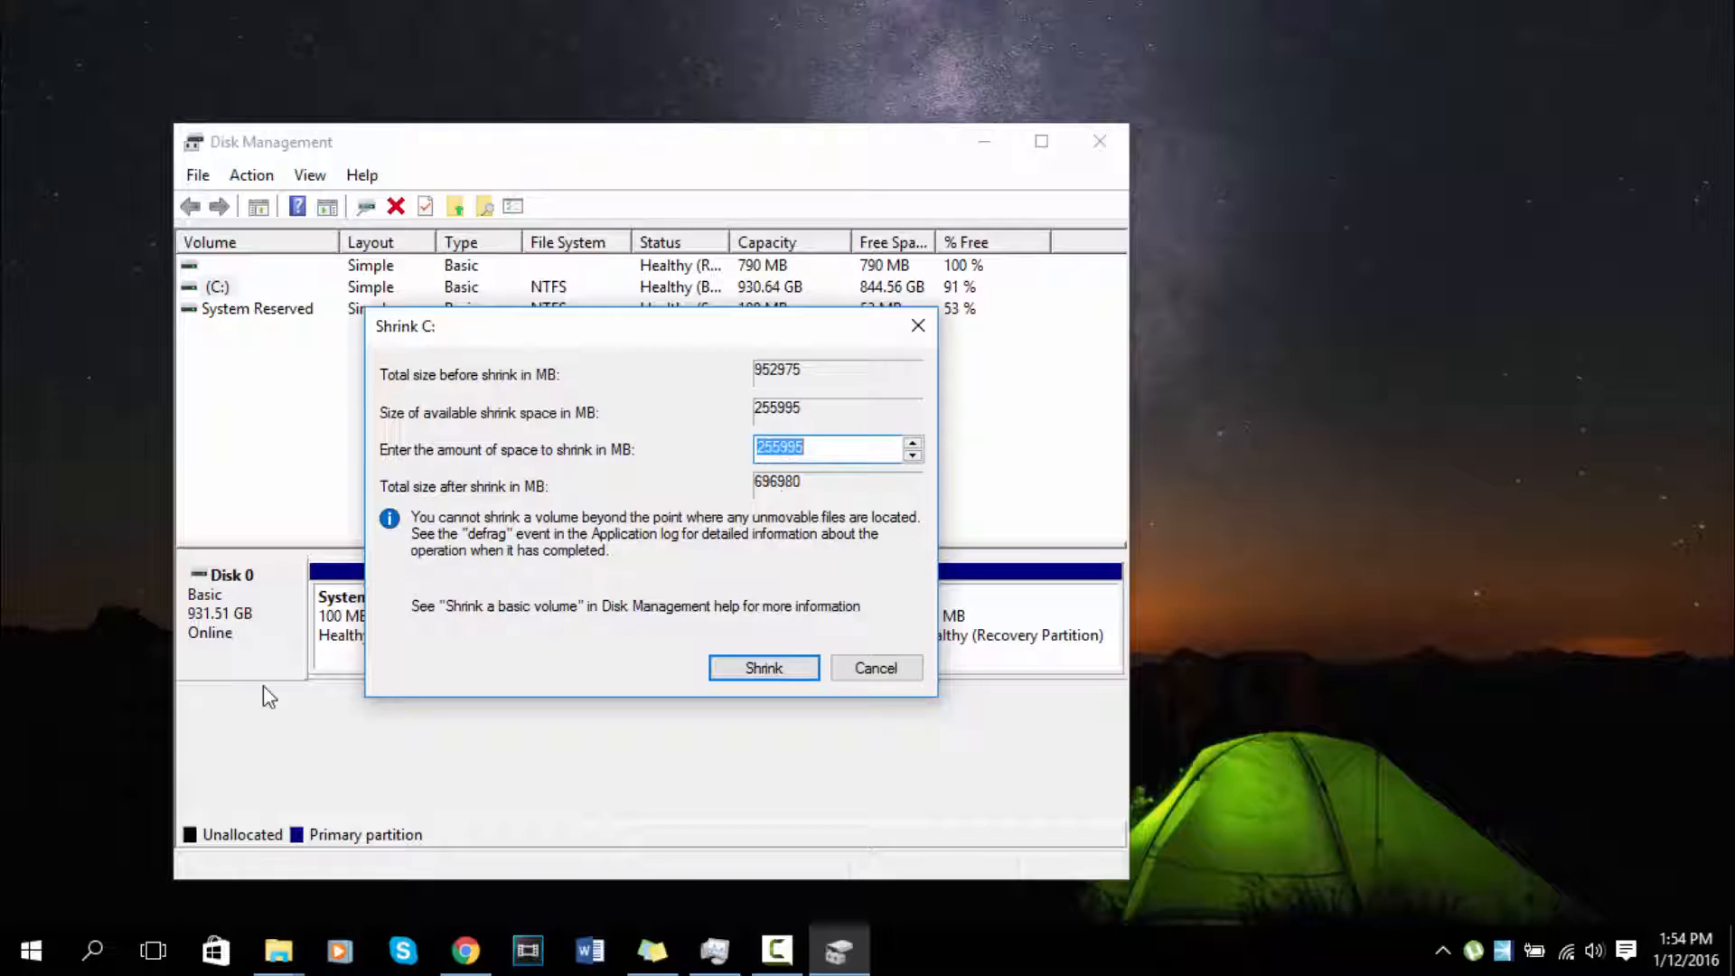
Launch Calculator and divide the pasted 255995 MB by 1024 to get about 250 GB
{"action": "left_click", "coordinate": [29, 951]}
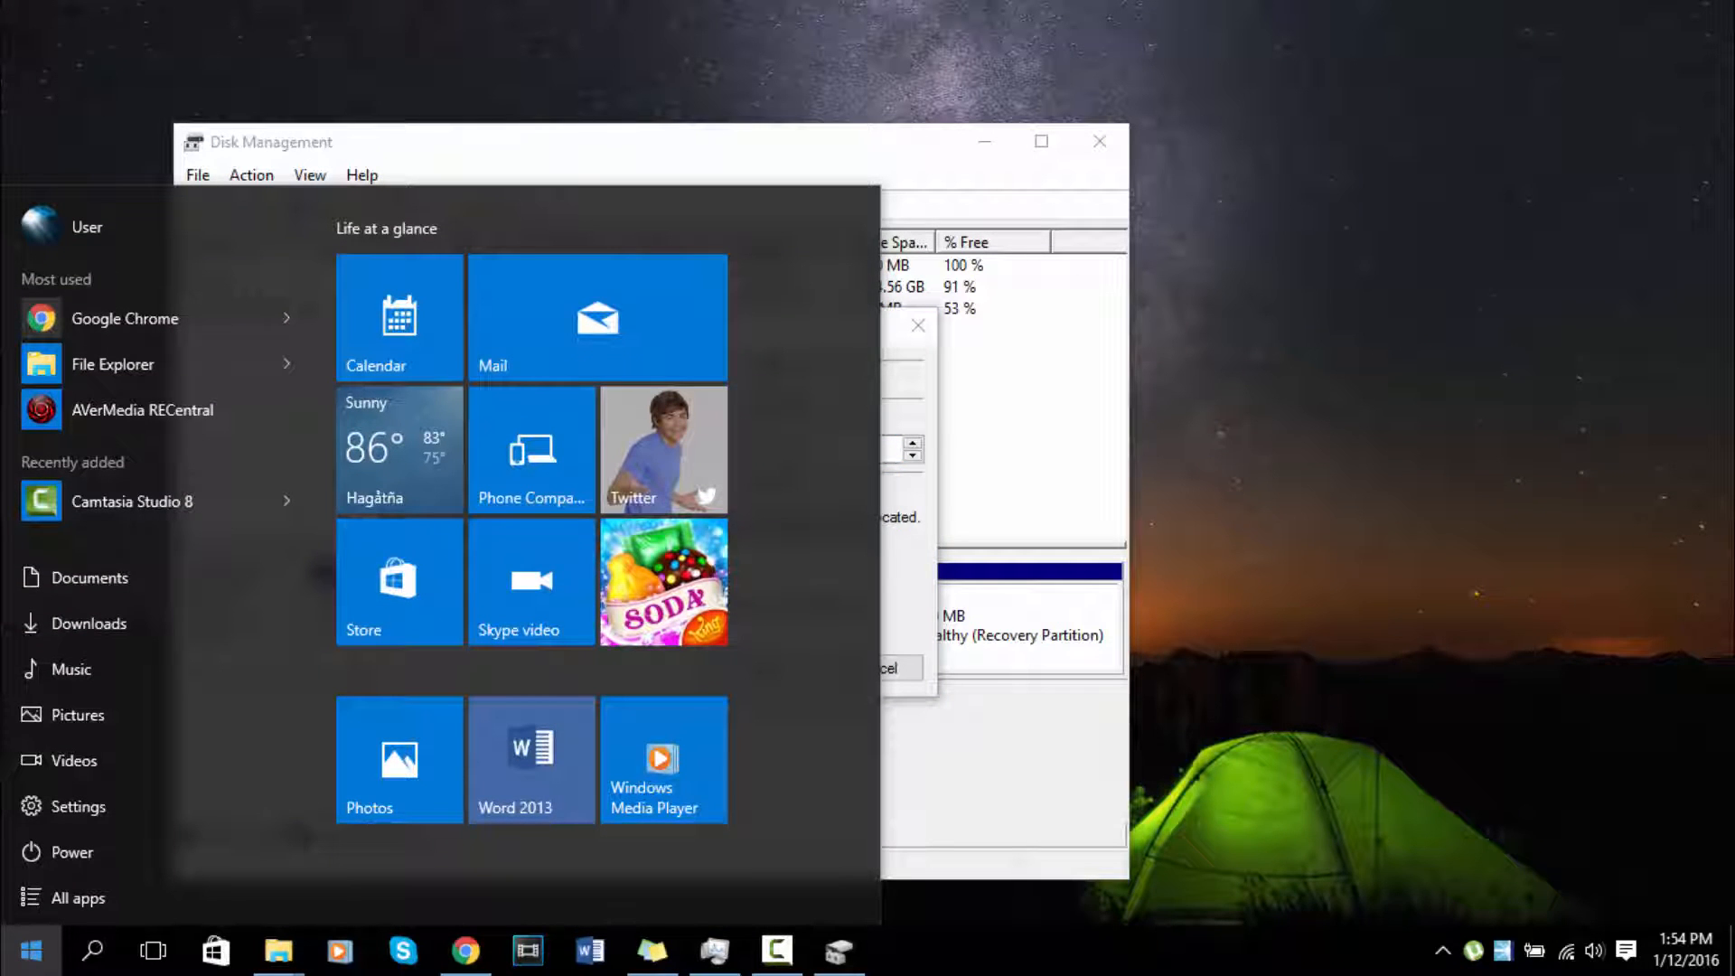
{"action": "type", "text": "calc"}
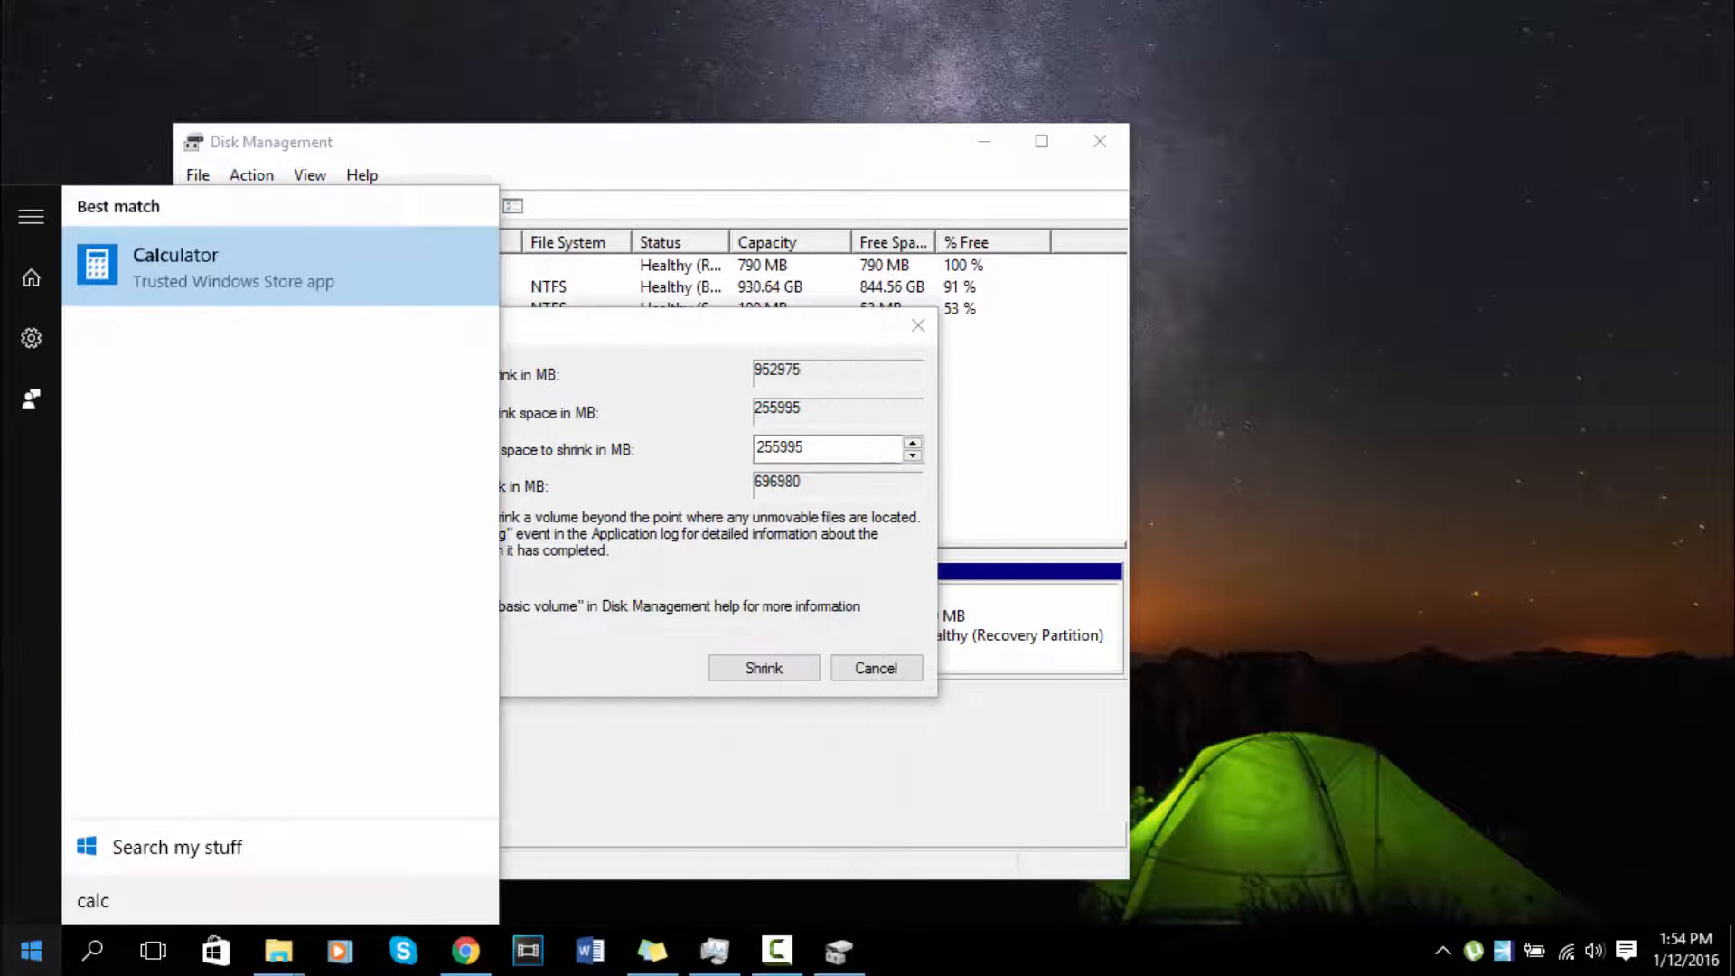
{"action": "key", "text": "Return"}
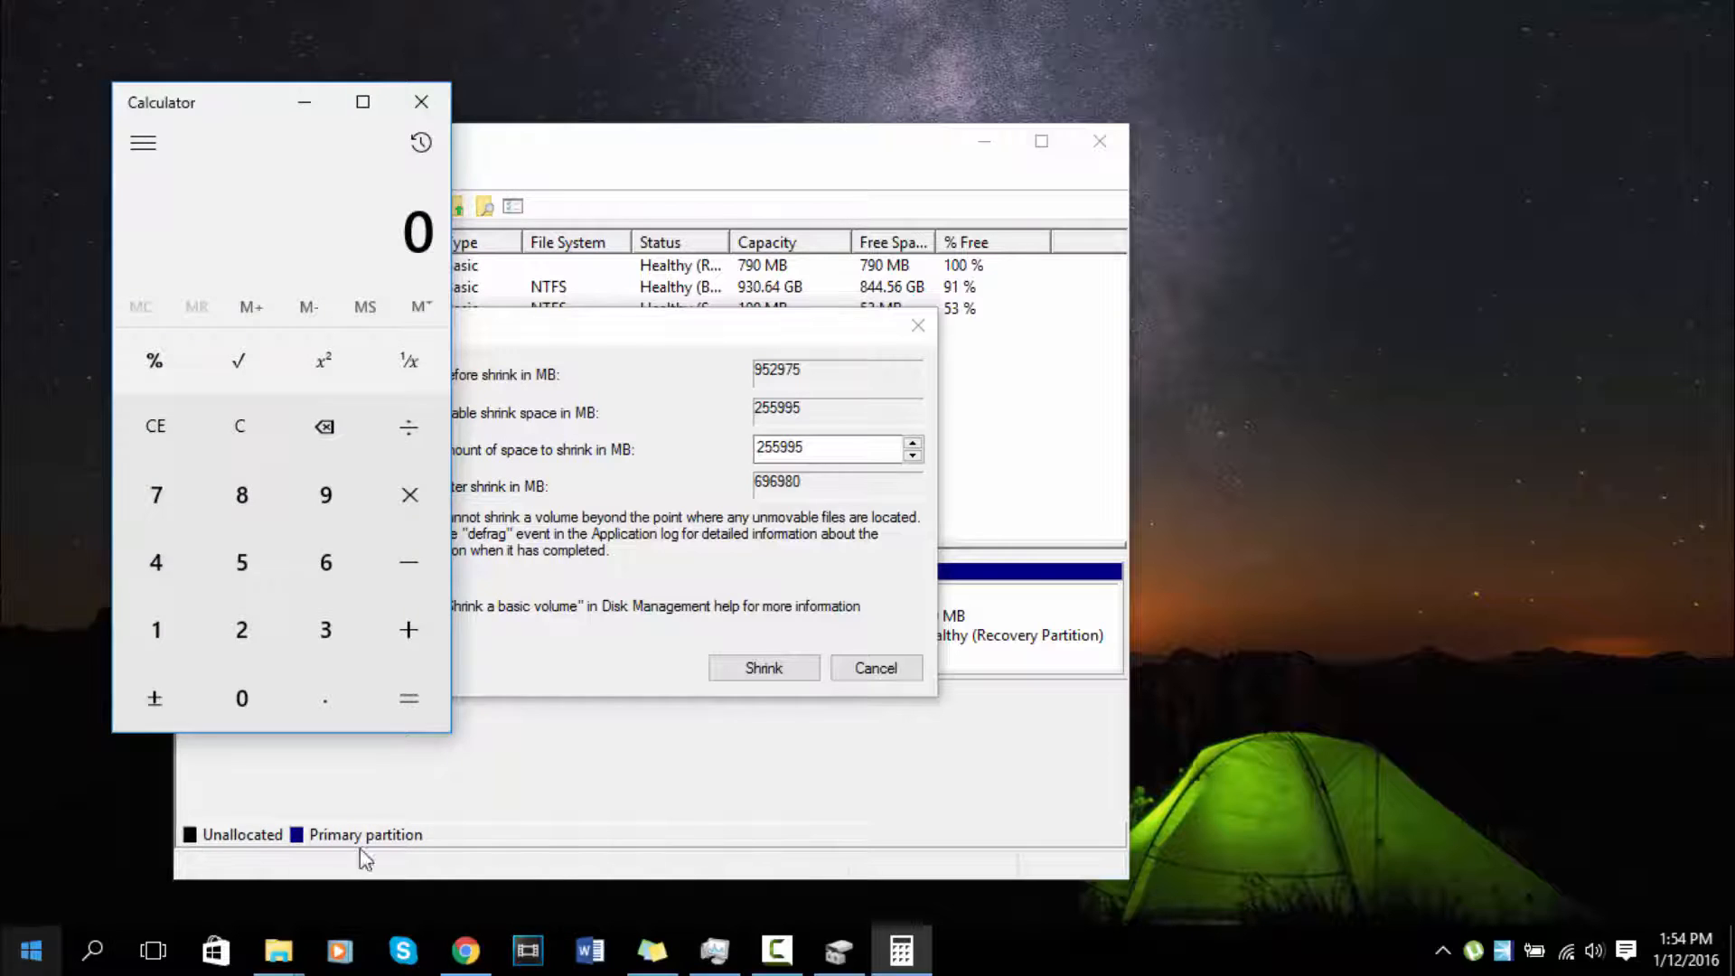
{"action": "left_click", "coordinate": [367, 860]}
{"action": "left_click", "coordinate": [278, 106]}
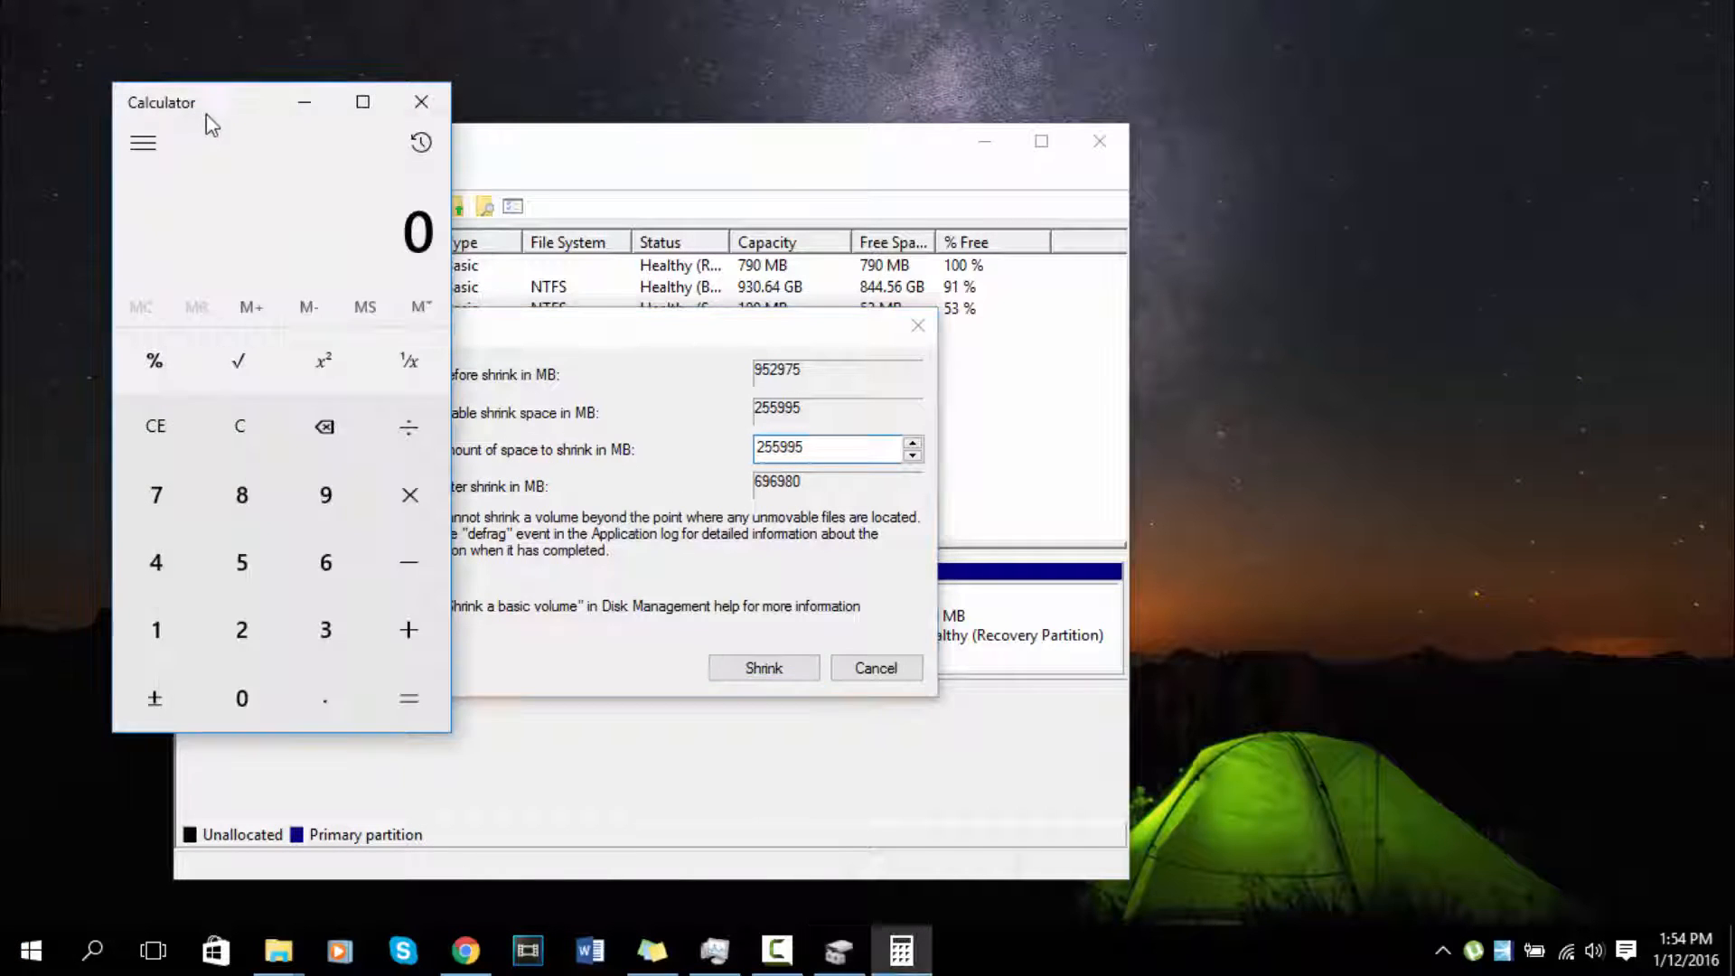
{"action": "type", "text": "255995"}
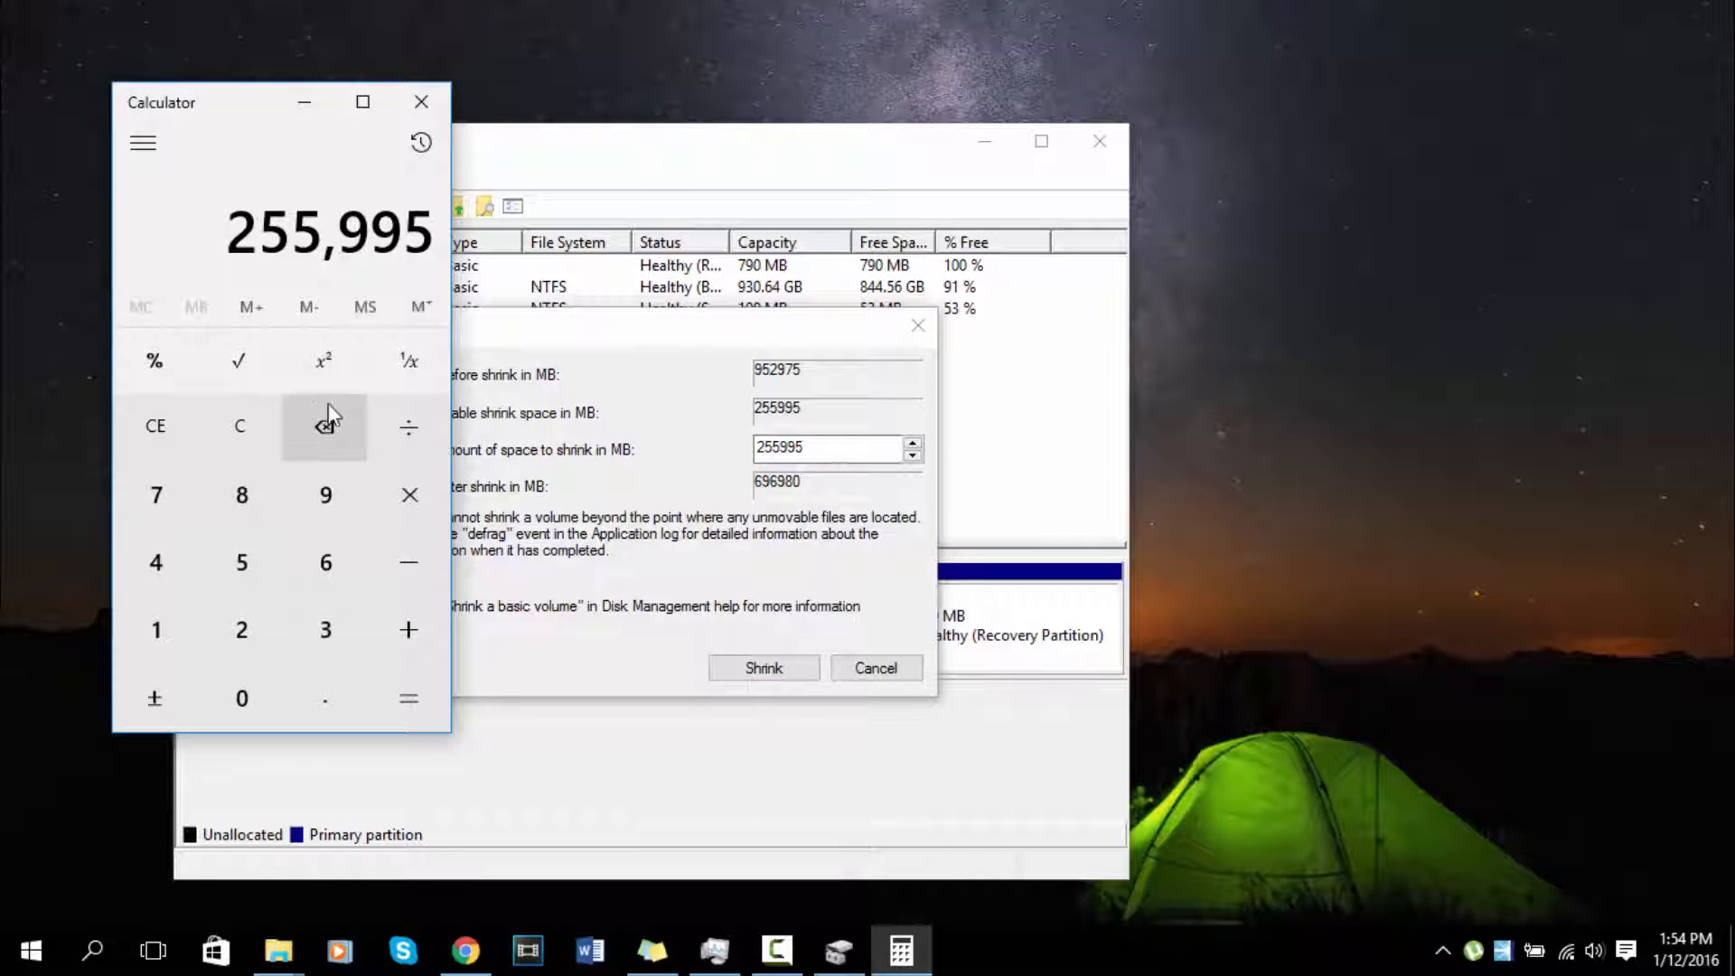
{"action": "left_click", "coordinate": [409, 428]}
{"action": "type", "text": "1024"}
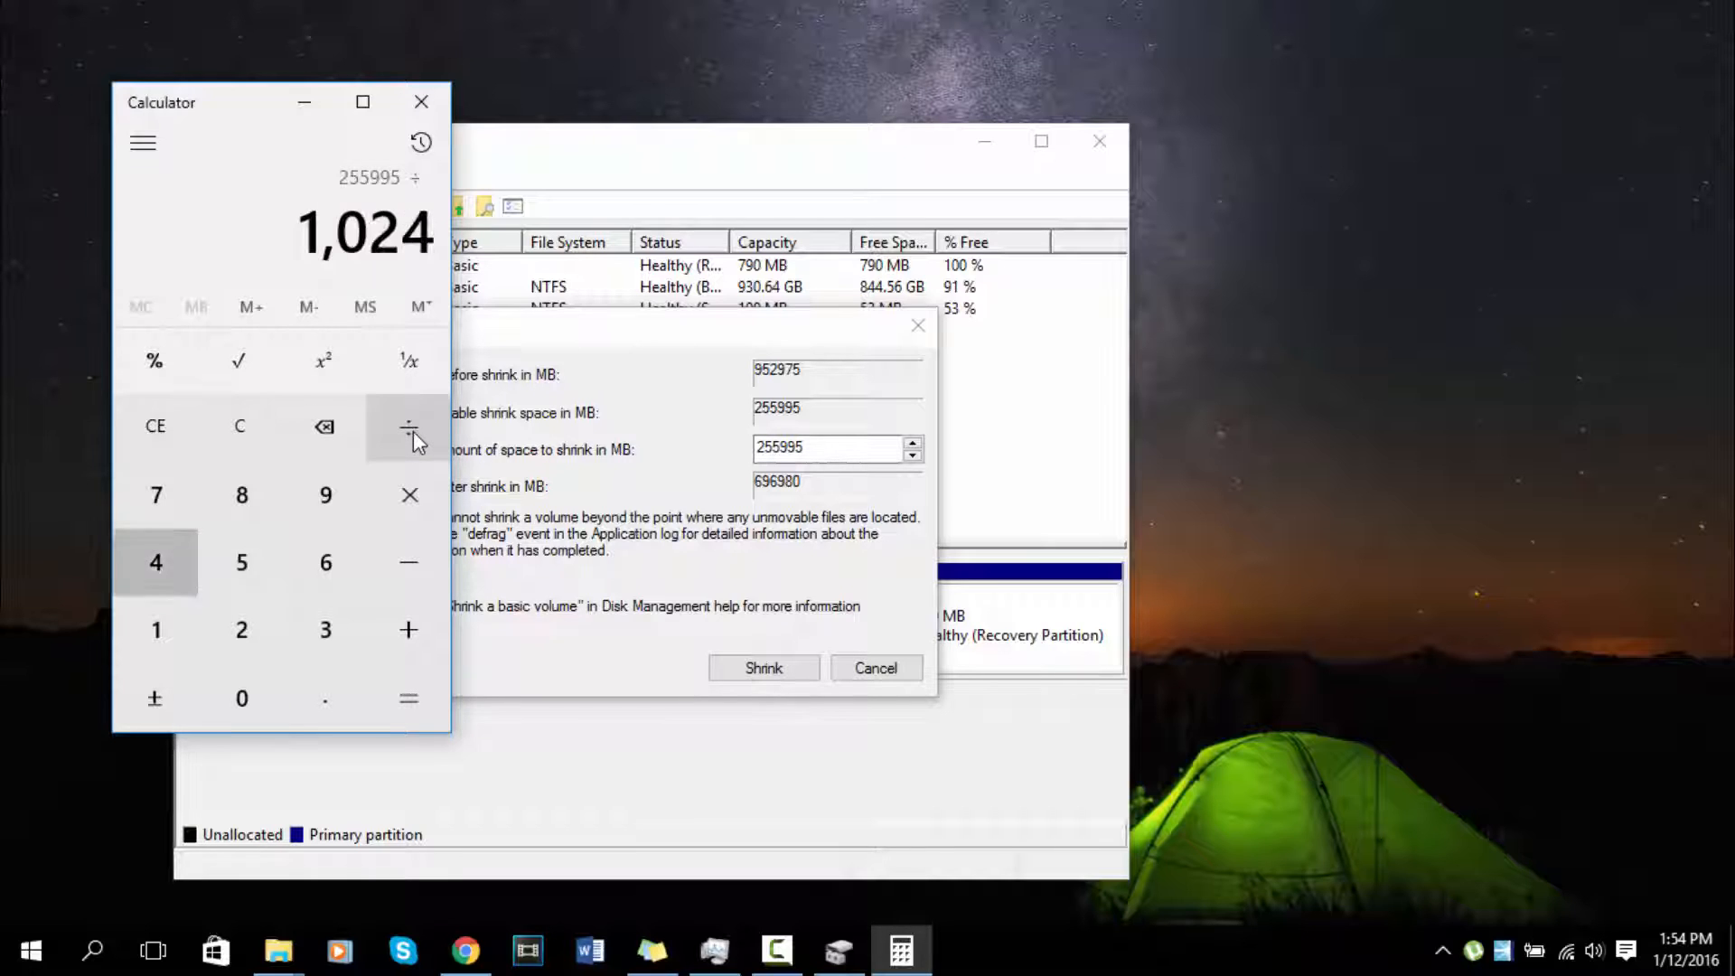
{"action": "key", "text": "Return"}
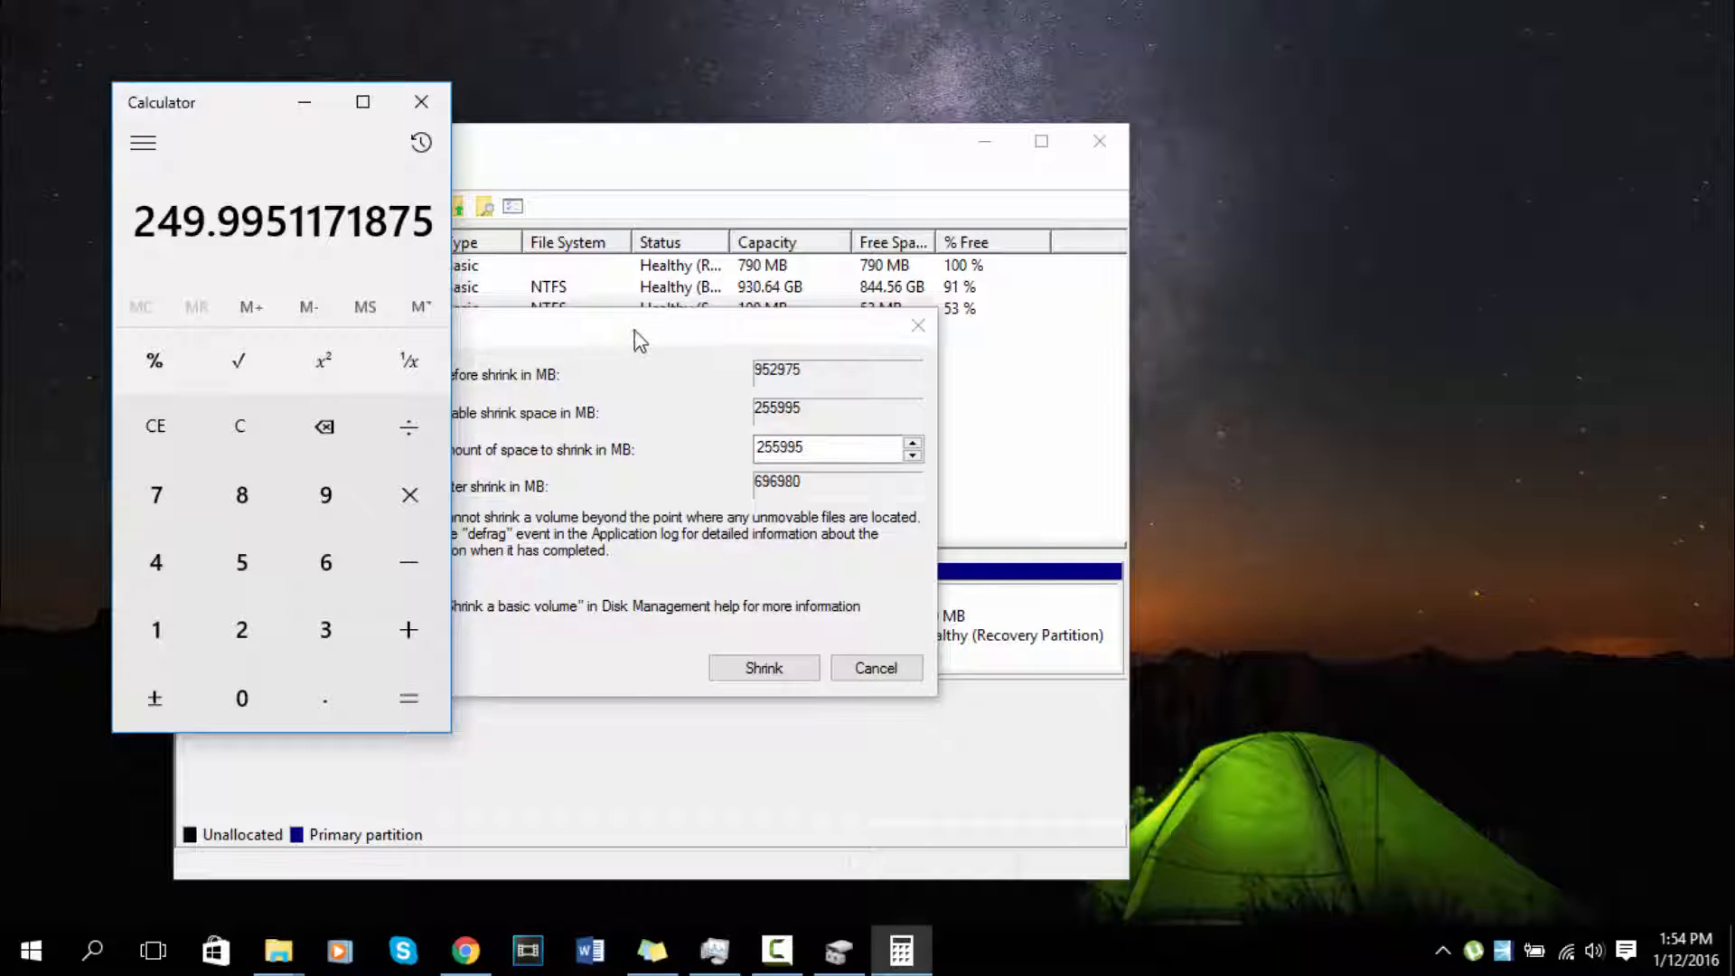
Compute 50 × 1024 = 51,200 MB and select the shrink amount field for replacement
{"action": "left_click", "coordinate": [156, 426]}
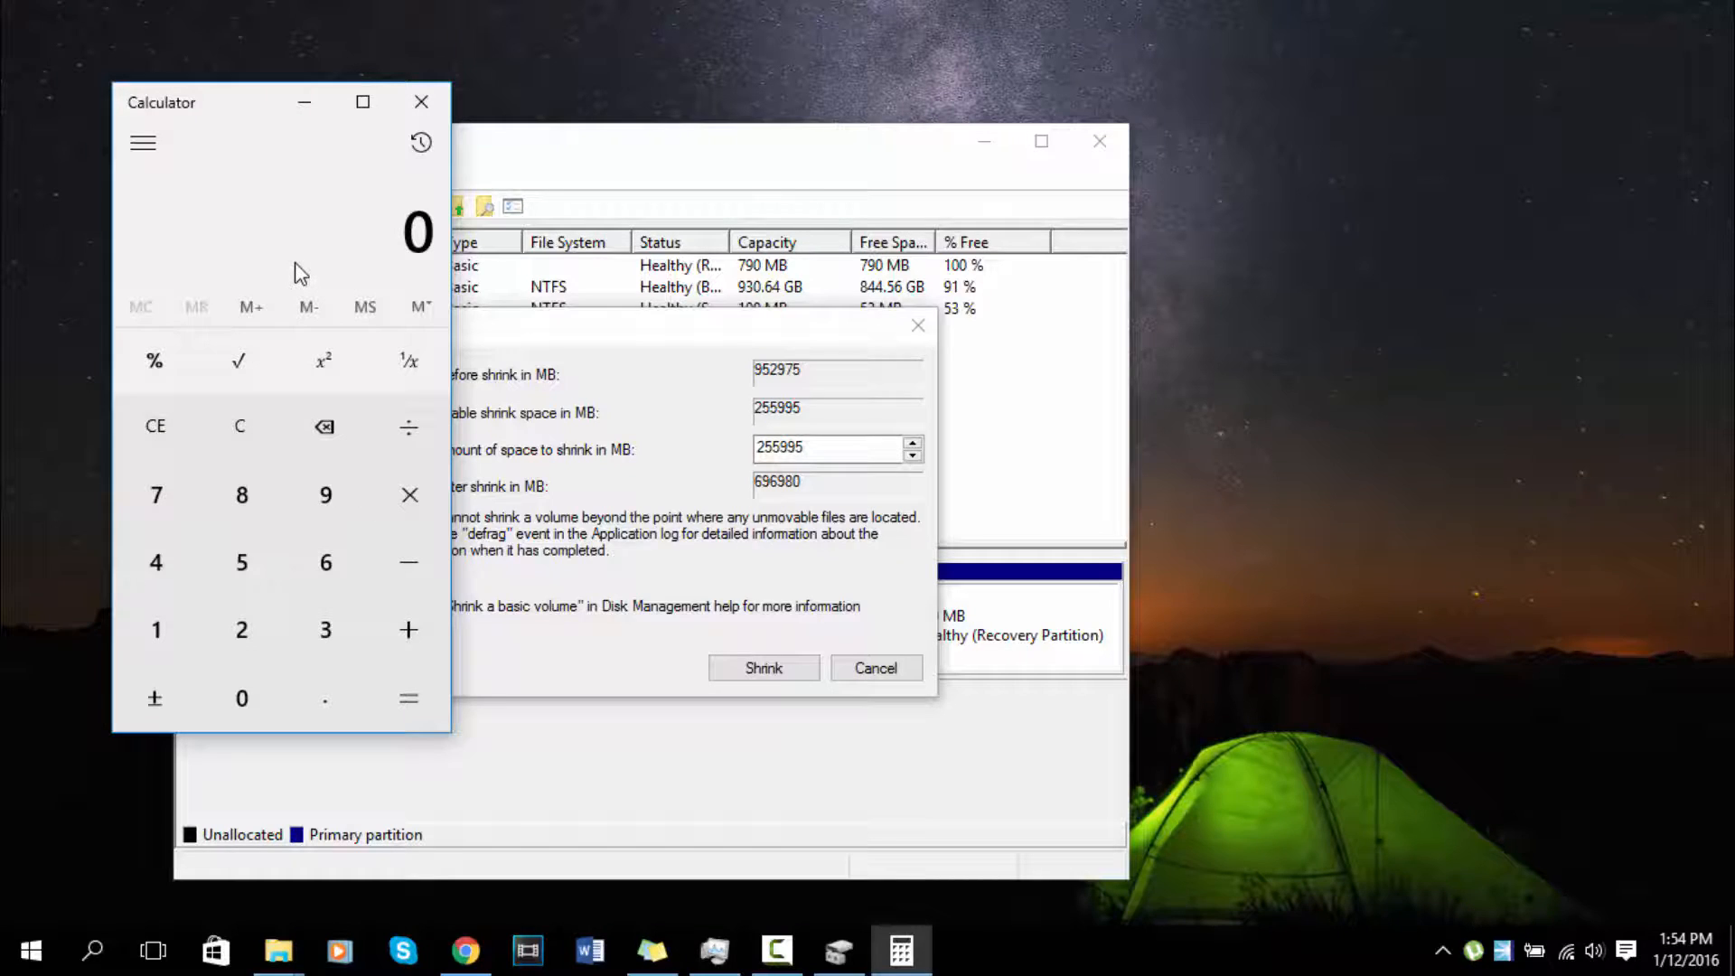
{"action": "type", "text": "50*"}
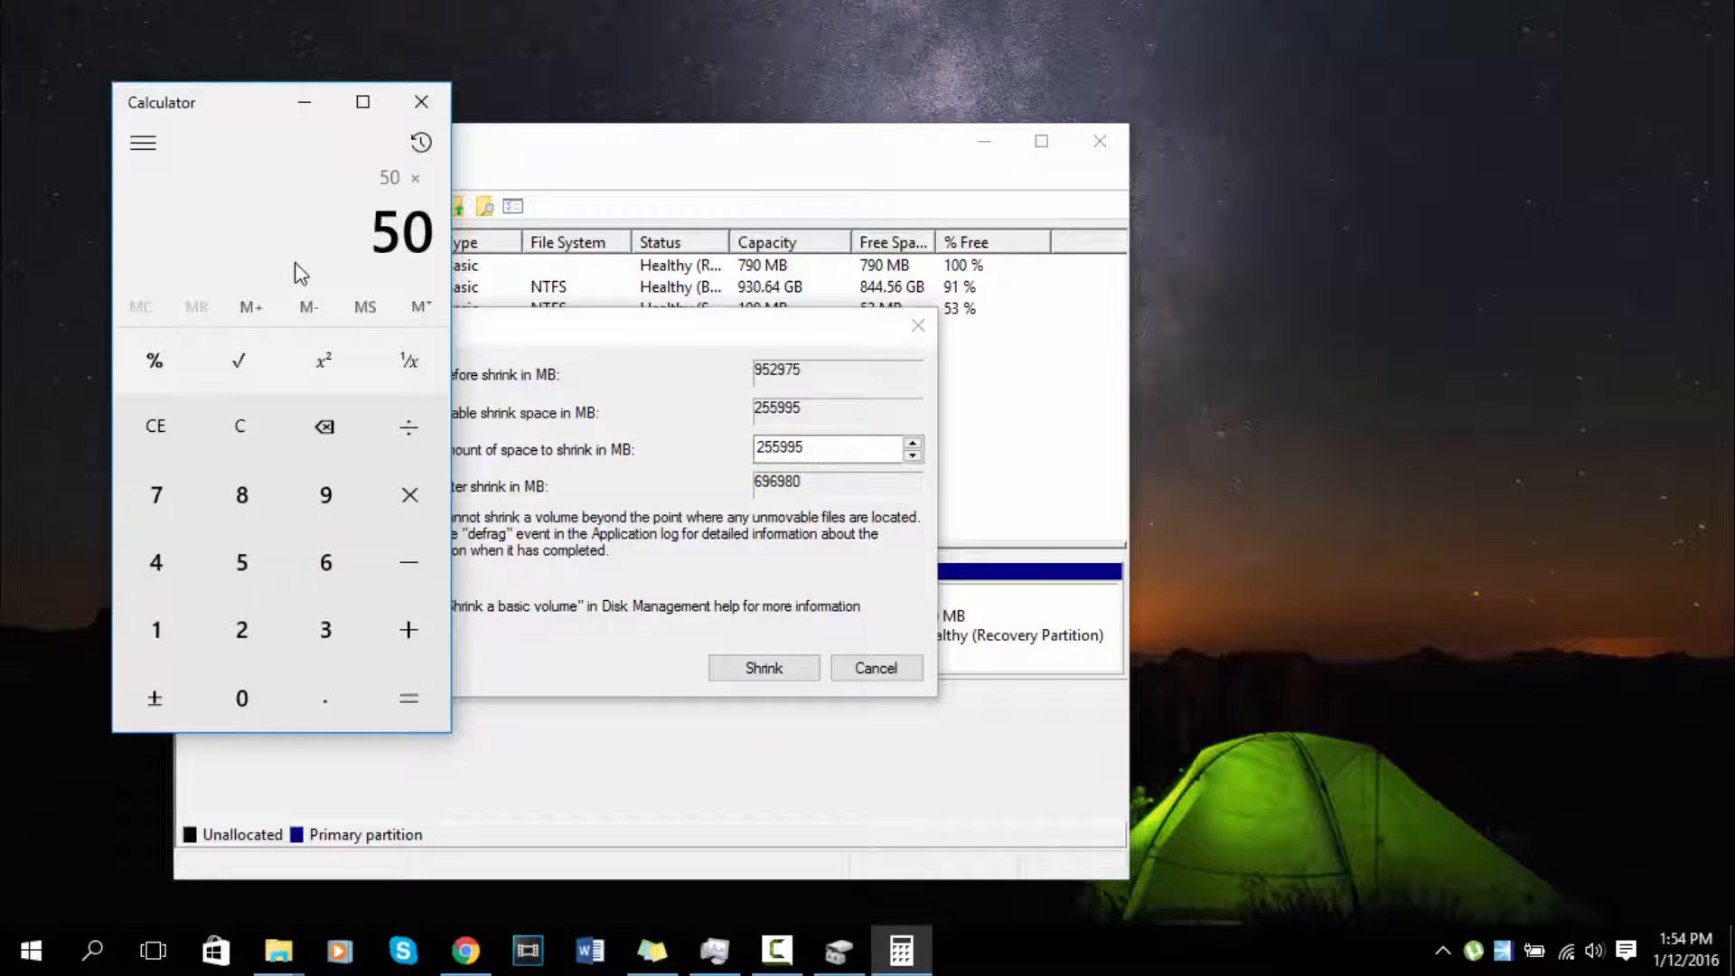
{"action": "type", "text": "1024"}
{"action": "key", "text": "Return"}
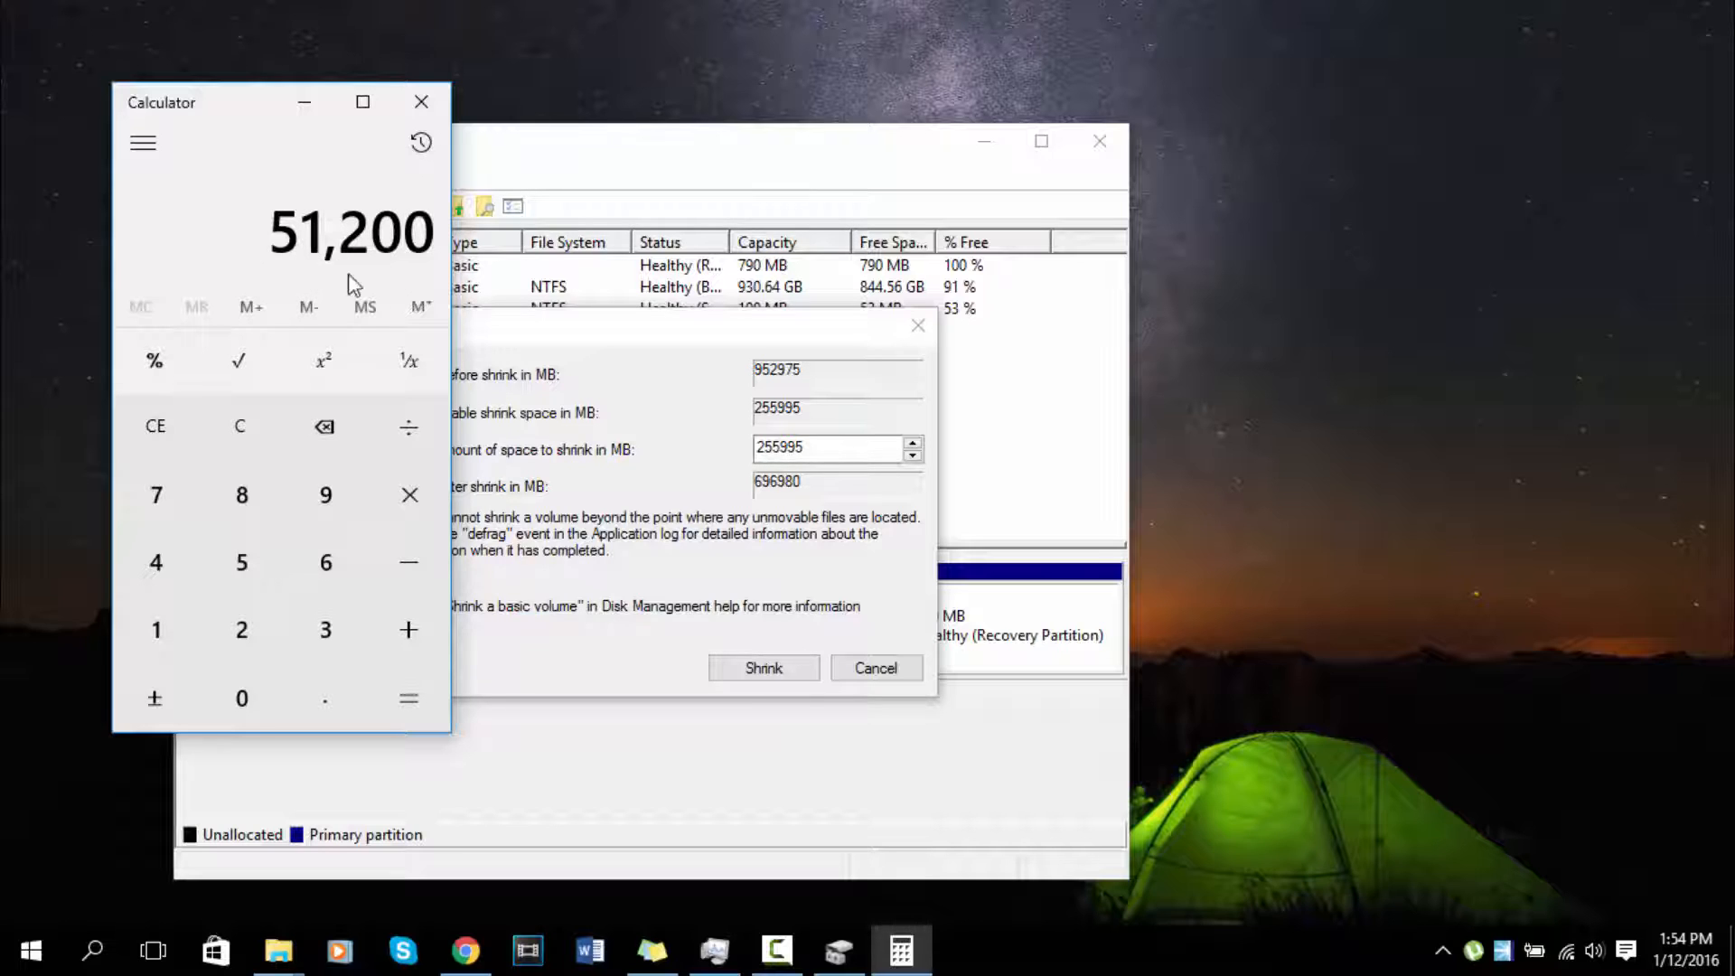
{"action": "double_click", "coordinate": [786, 447]}
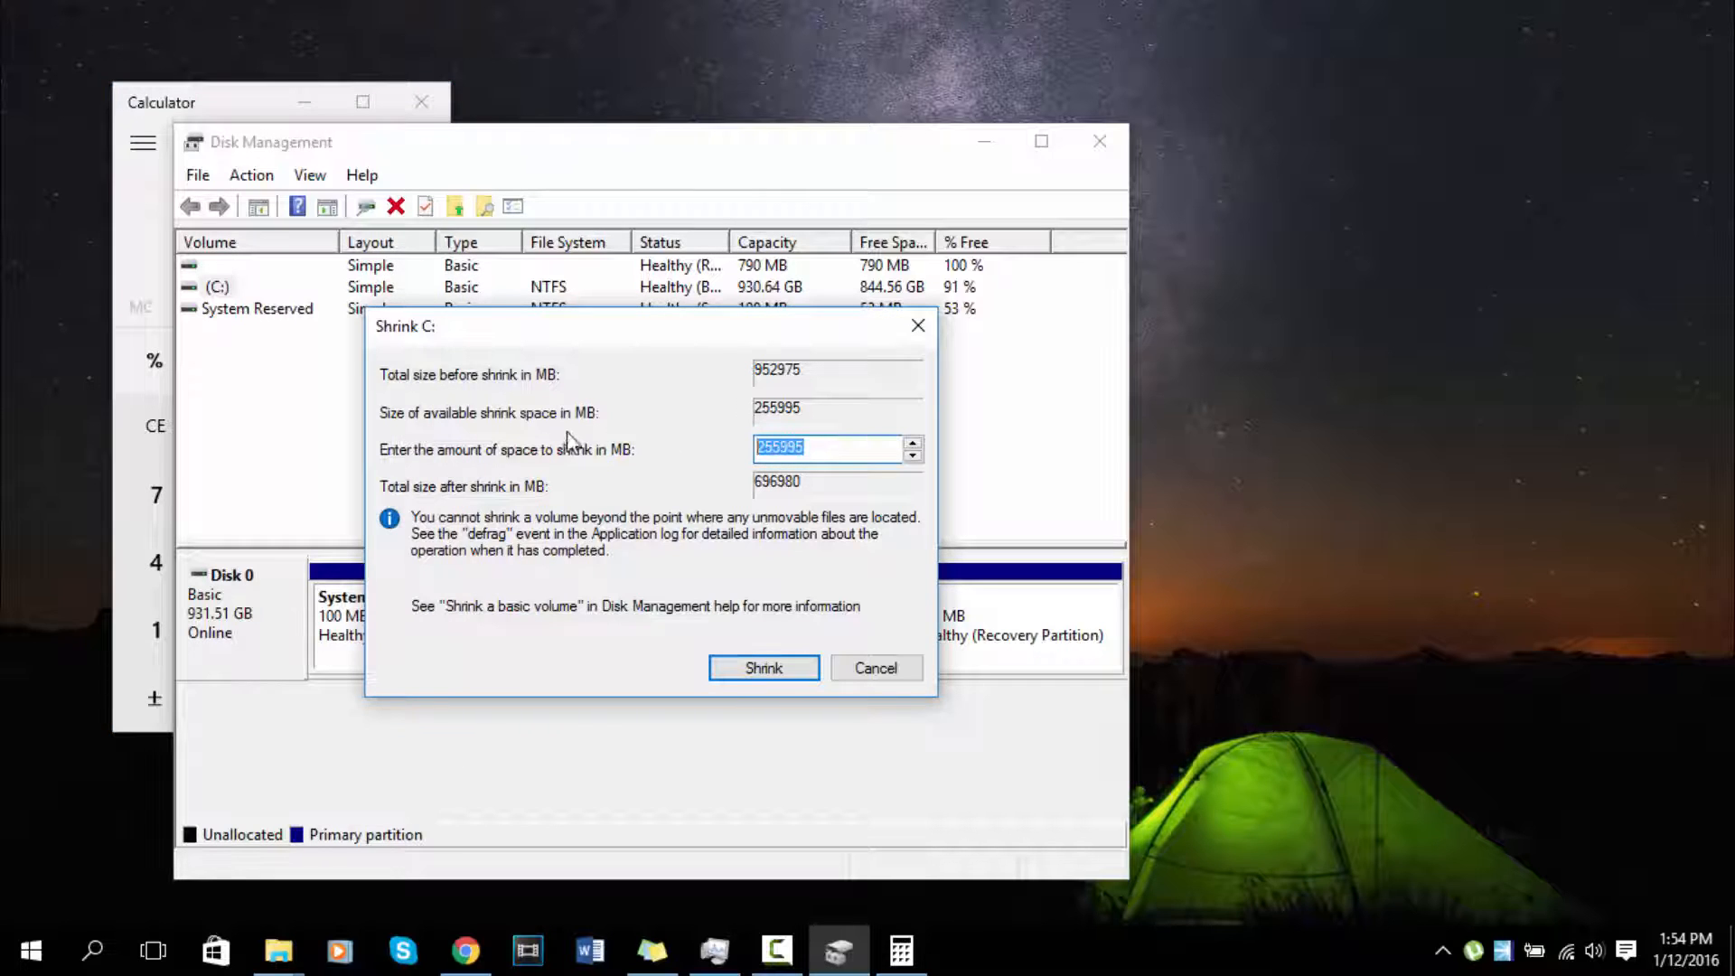
Shrink drive C by 51200 MB, leaving 50.00 GB unallocated after the 880.64 GB partition
{"action": "left_click", "coordinate": [220, 106]}
{"action": "left_click", "coordinate": [319, 396]}
{"action": "type", "text": "51200"}
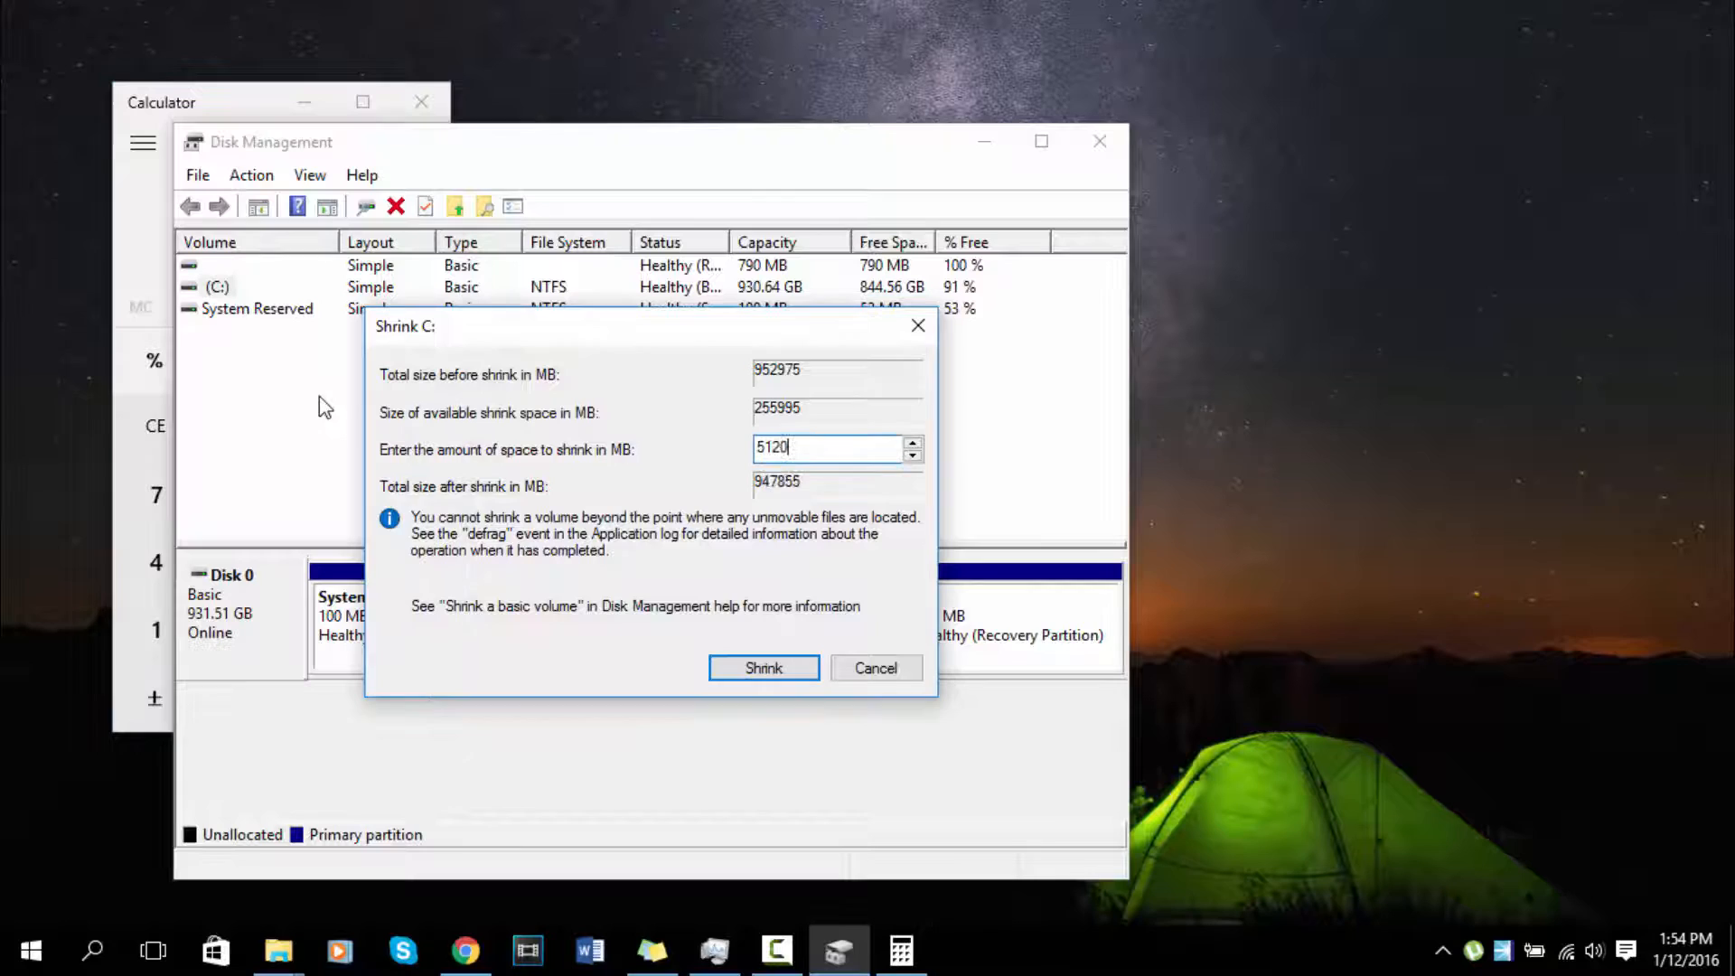
{"action": "key", "text": "Return"}
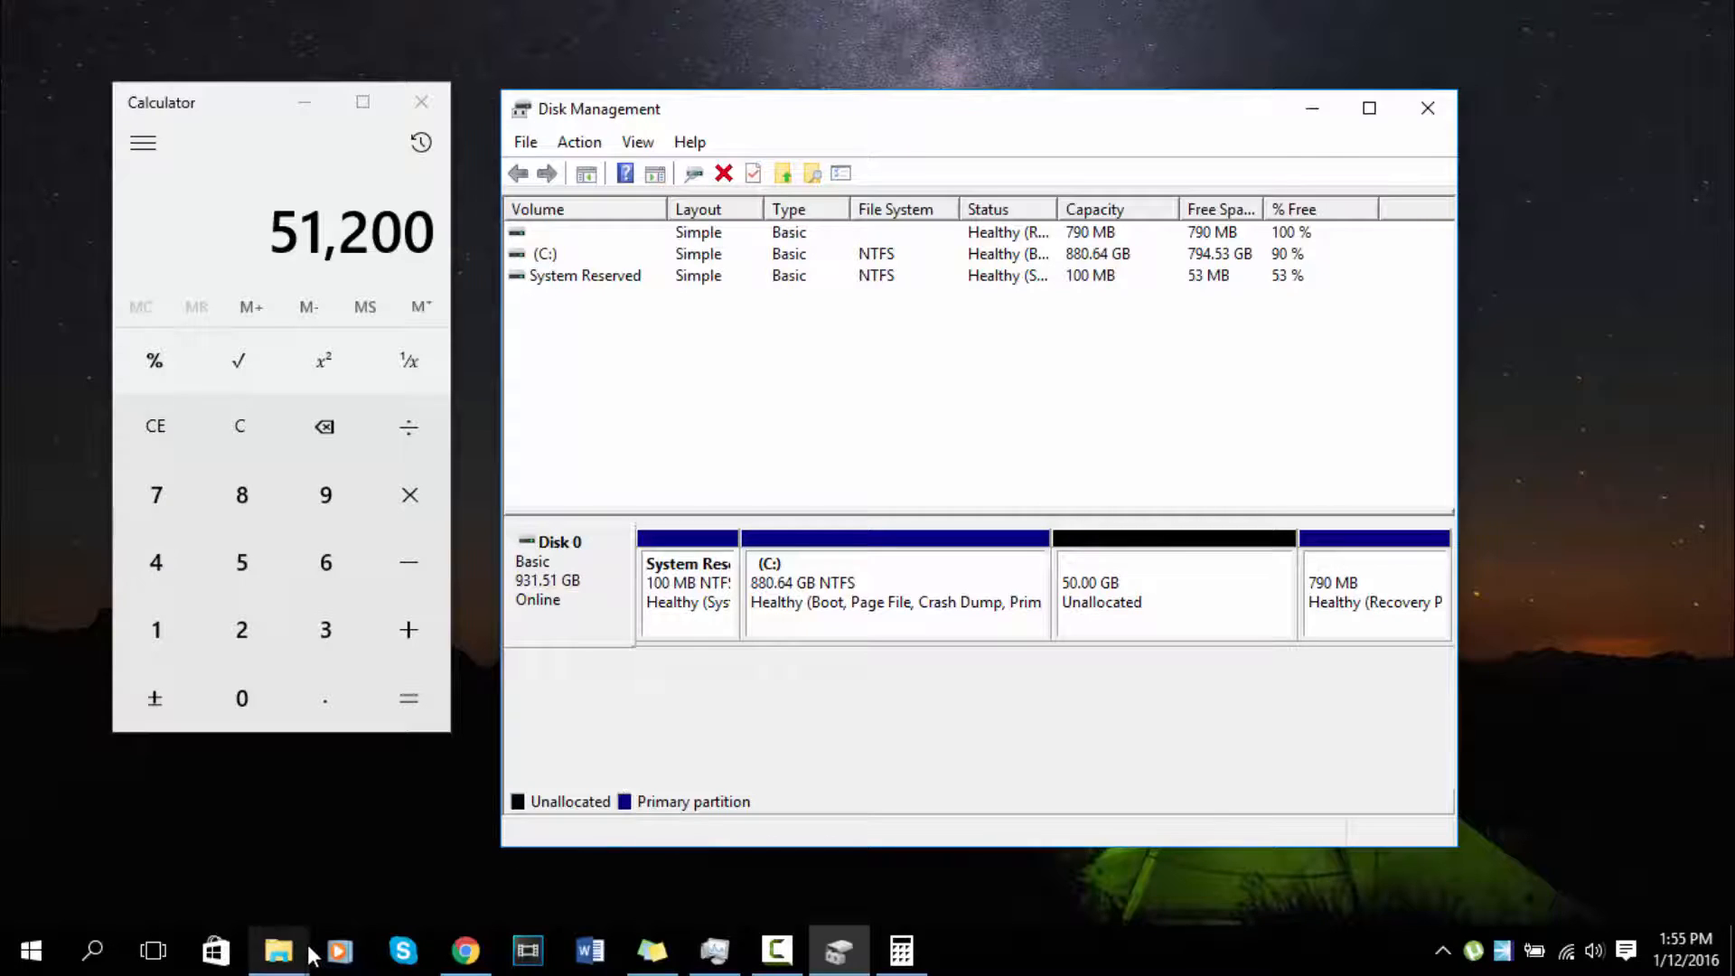
Begin a New Simple Volume on the 50 GB unallocated space
{"action": "right_click", "coordinate": [278, 949]}
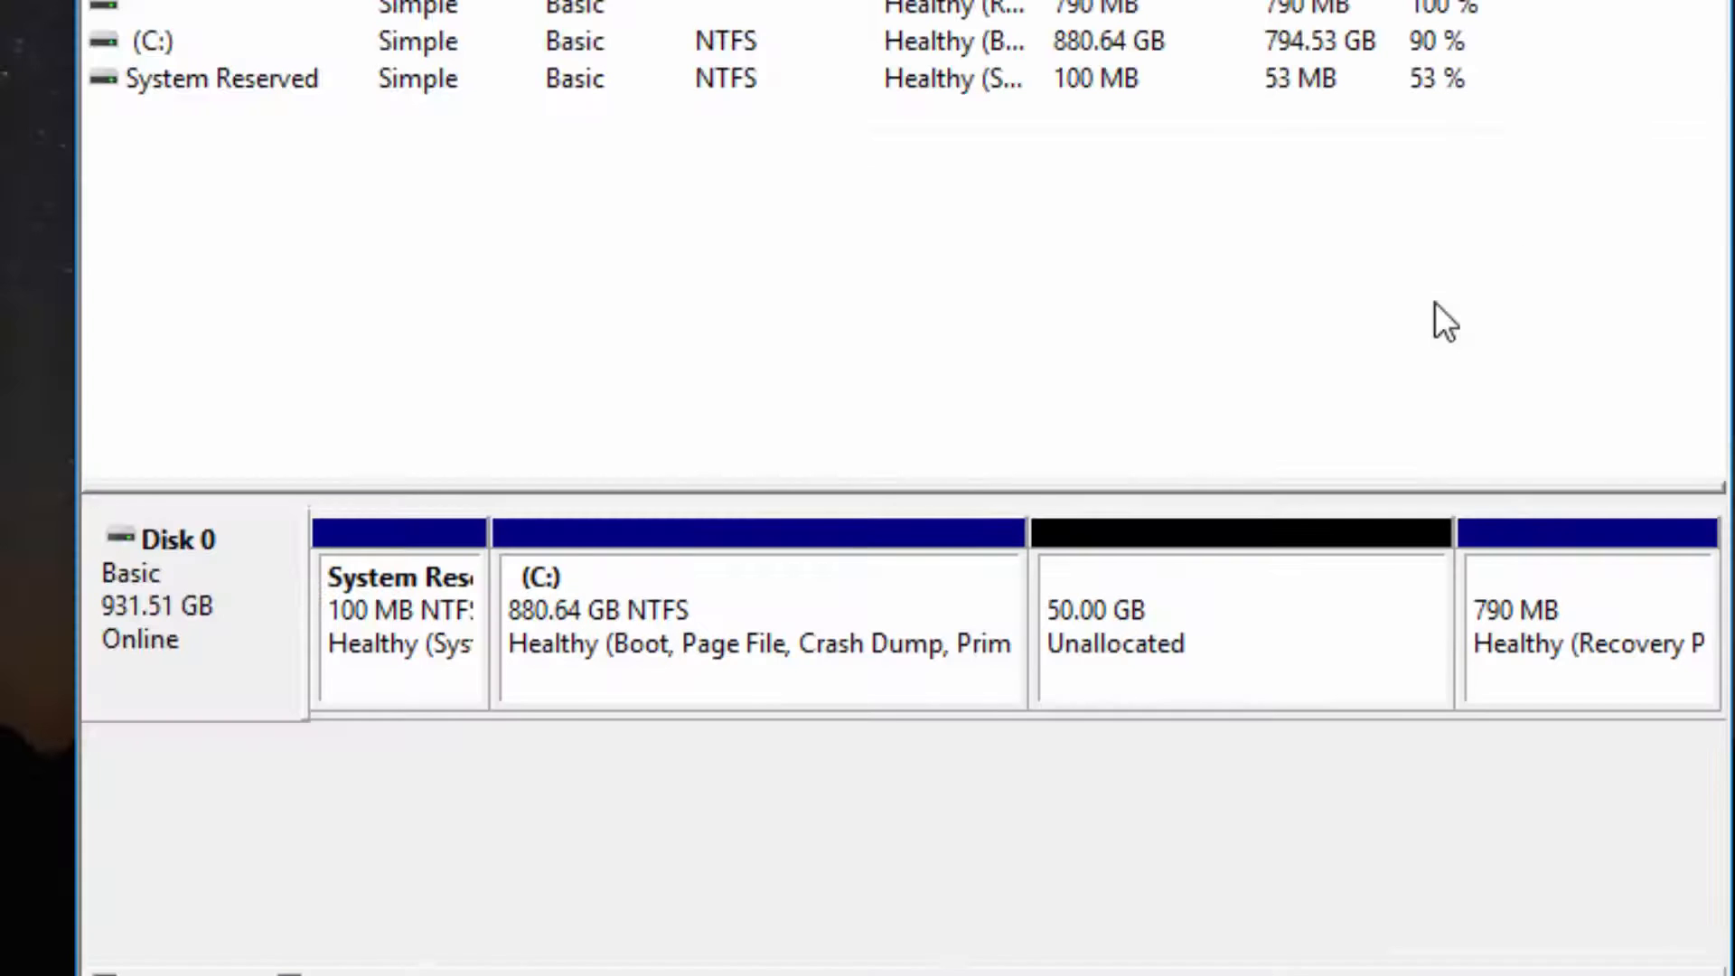
{"action": "right_click", "coordinate": [1230, 610]}
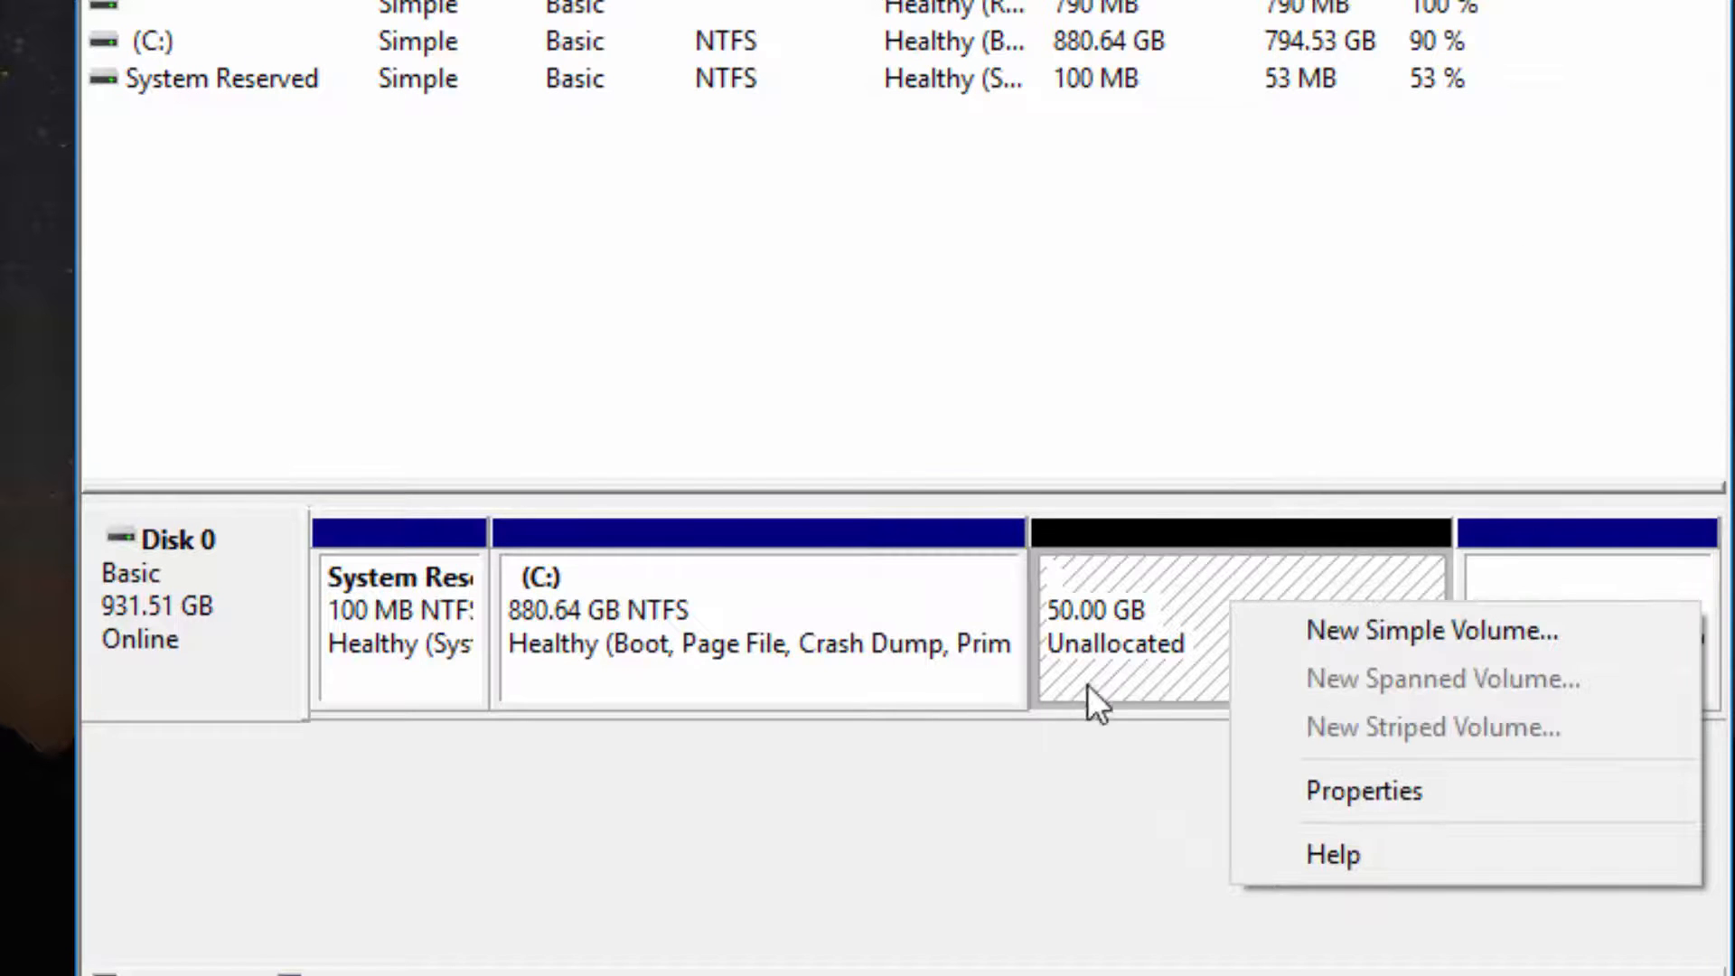
{"action": "left_click", "coordinate": [1352, 630]}
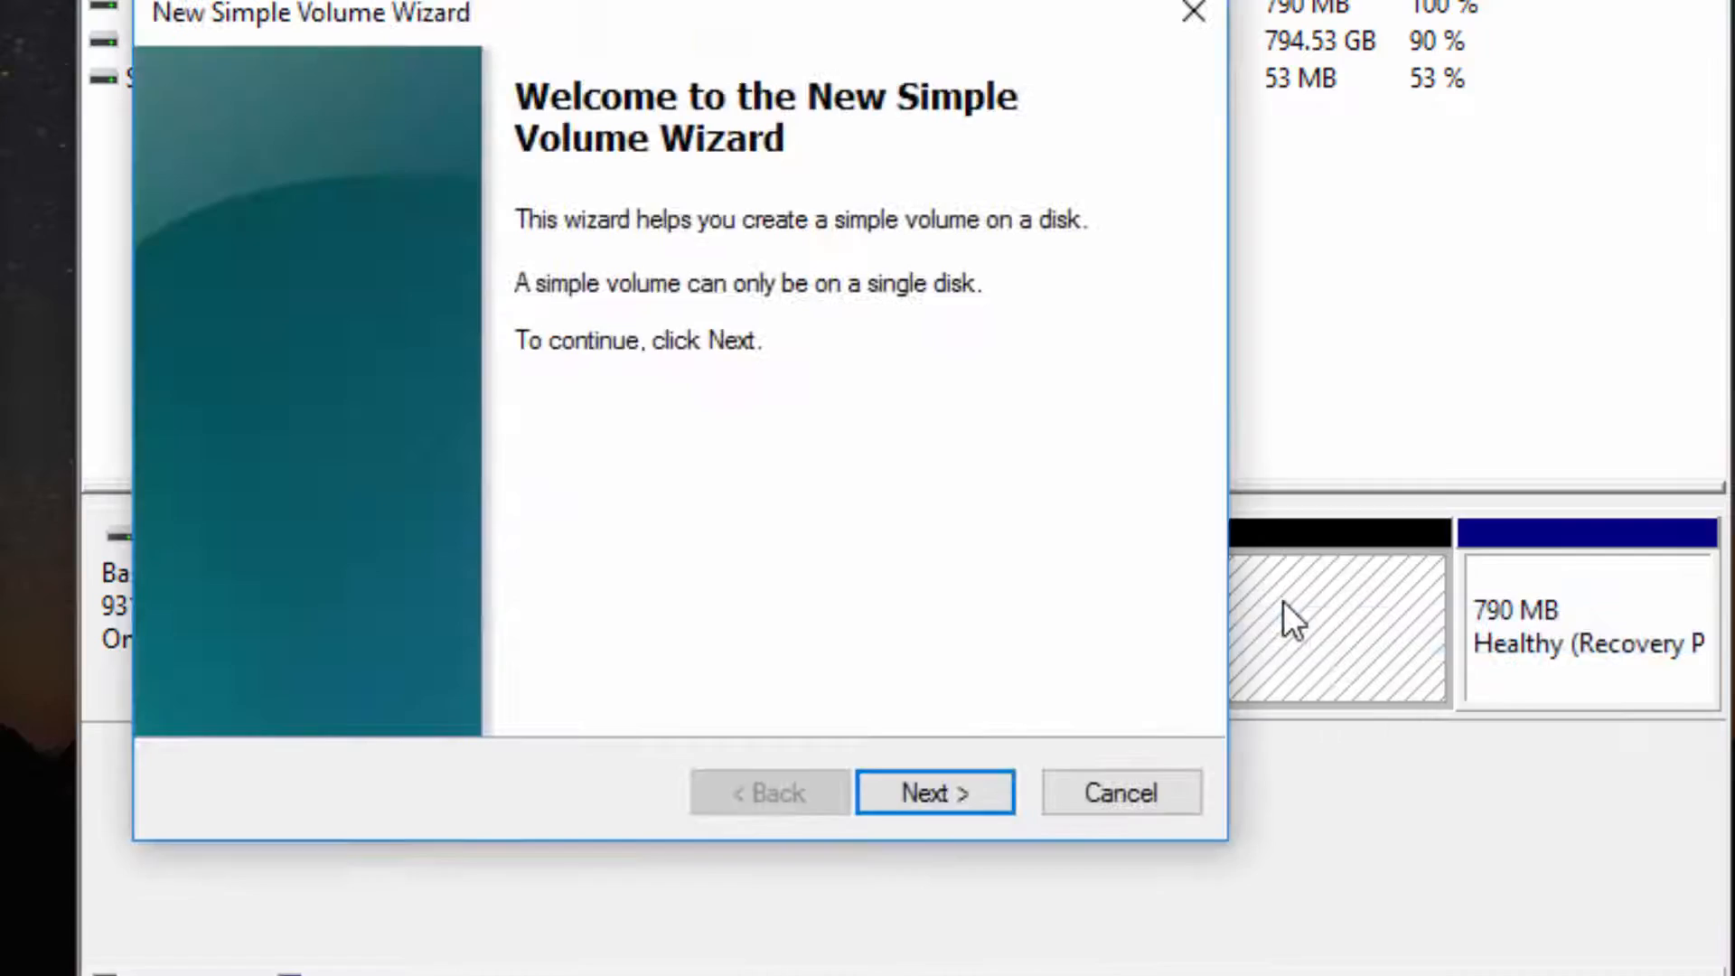
Keep the default volume size and drive letter D through the wizard's first pages
{"action": "left_click", "coordinate": [1157, 886]}
{"action": "left_click", "coordinate": [1157, 885]}
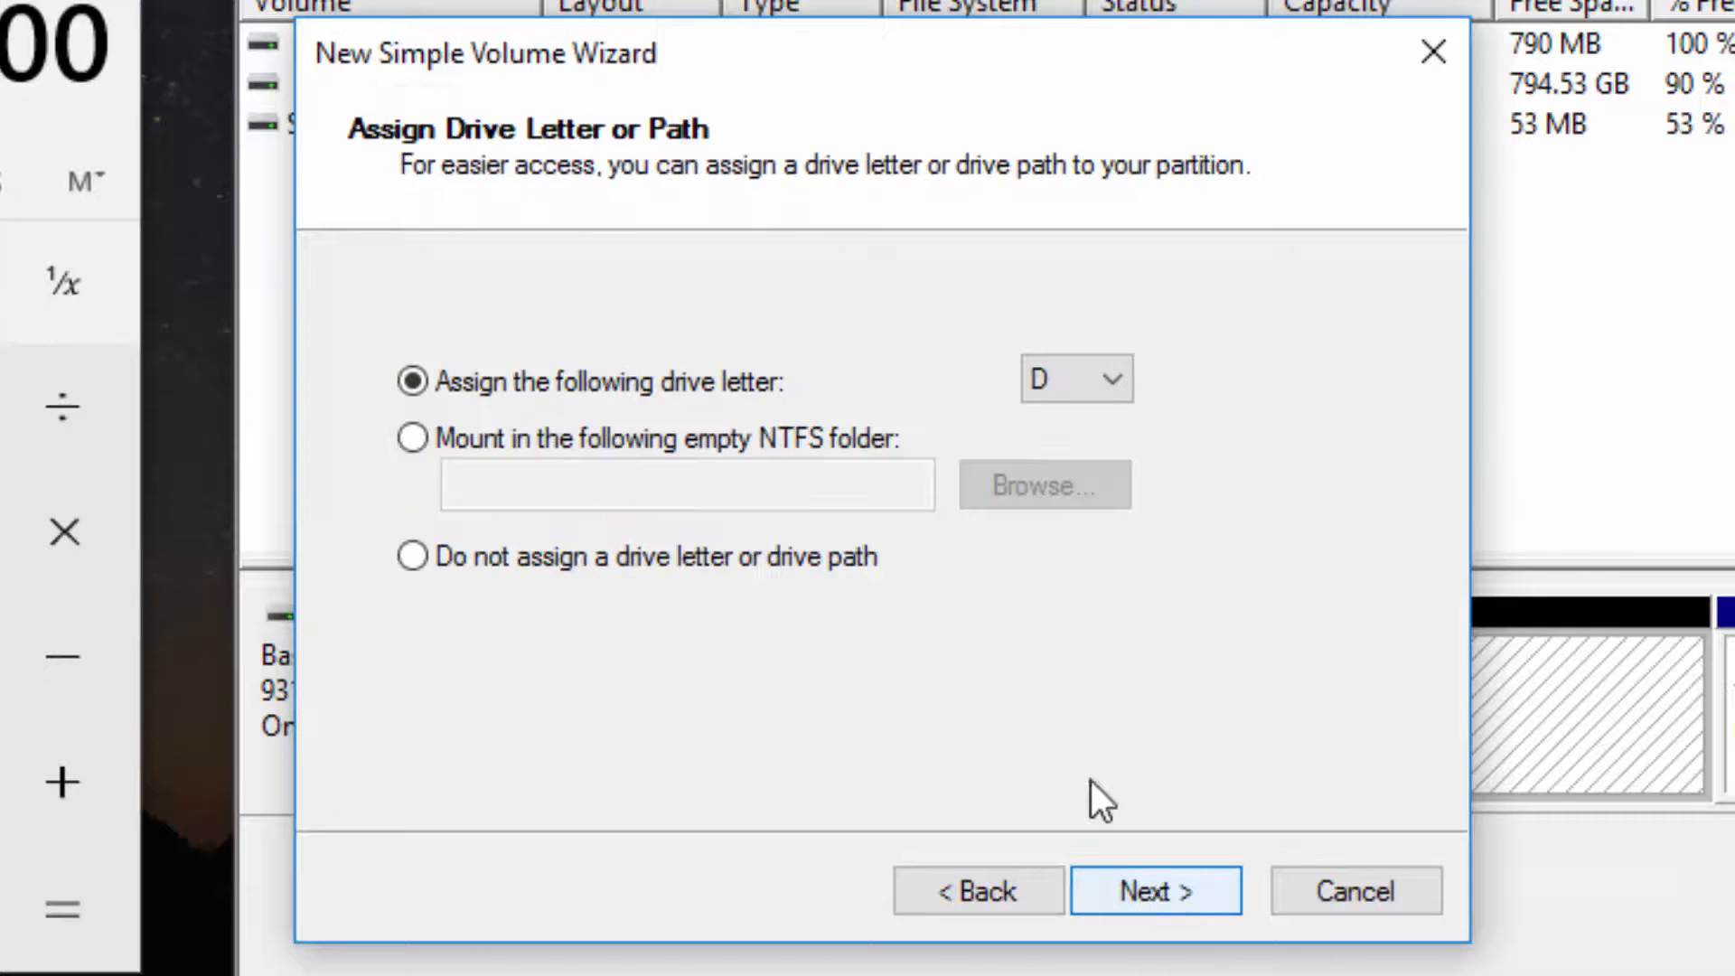
{"action": "left_click", "coordinate": [1058, 389]}
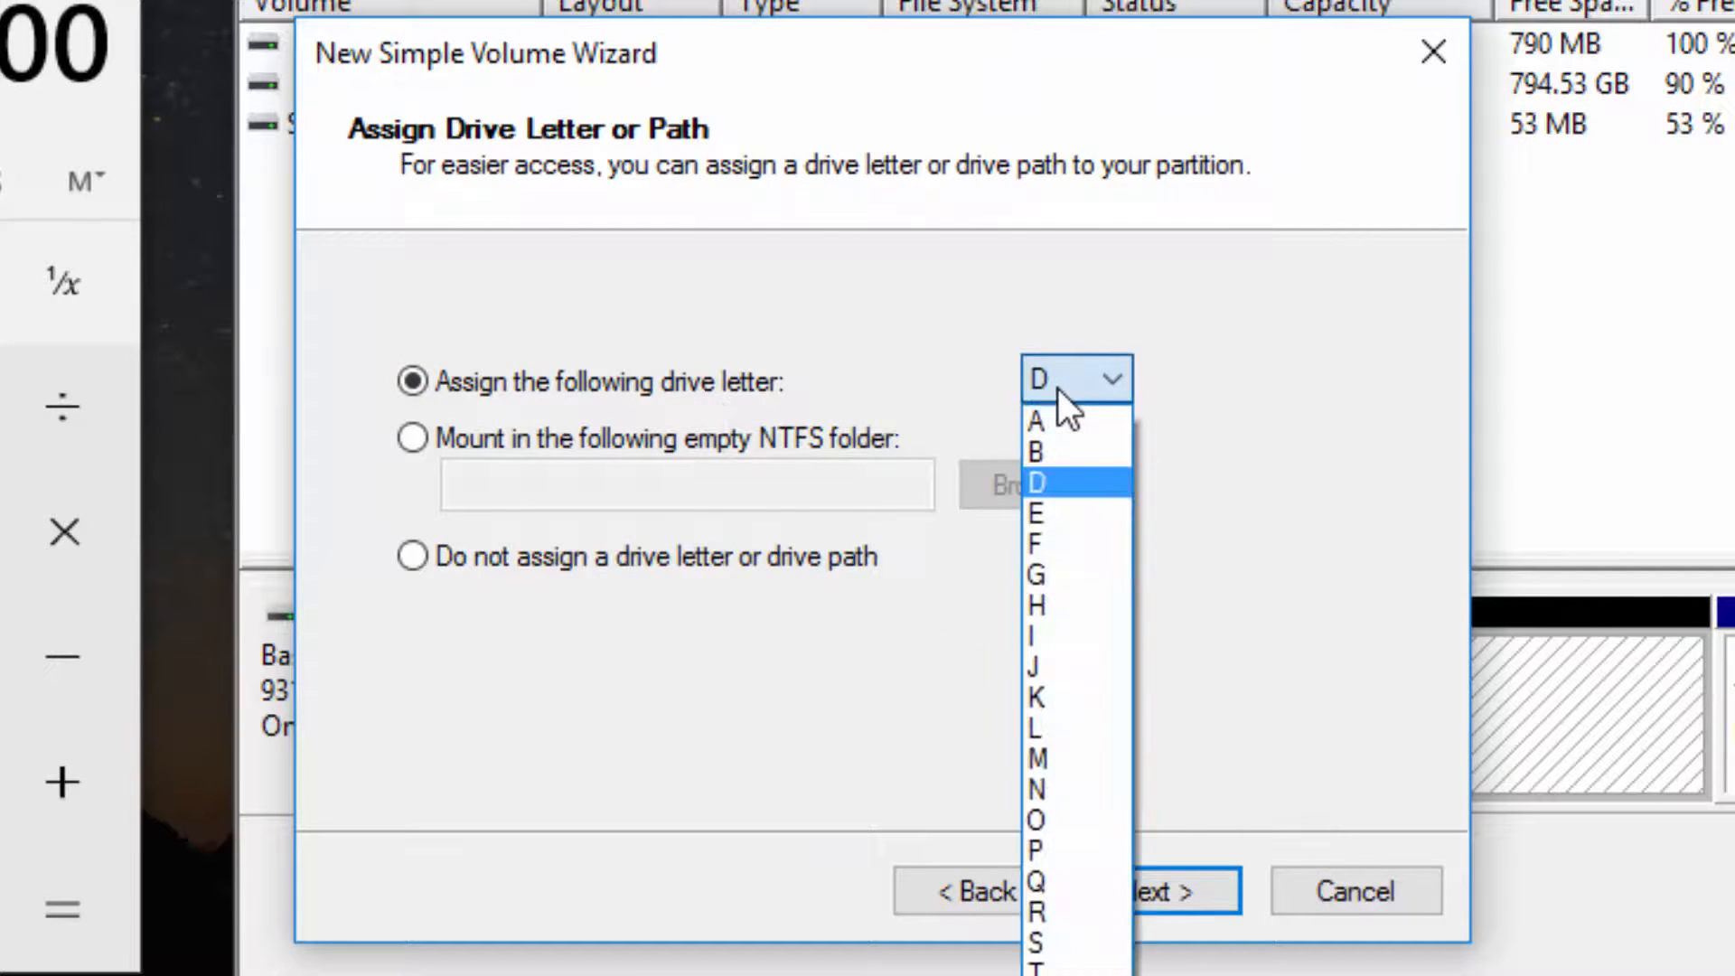
{"action": "left_click", "coordinate": [1236, 479]}
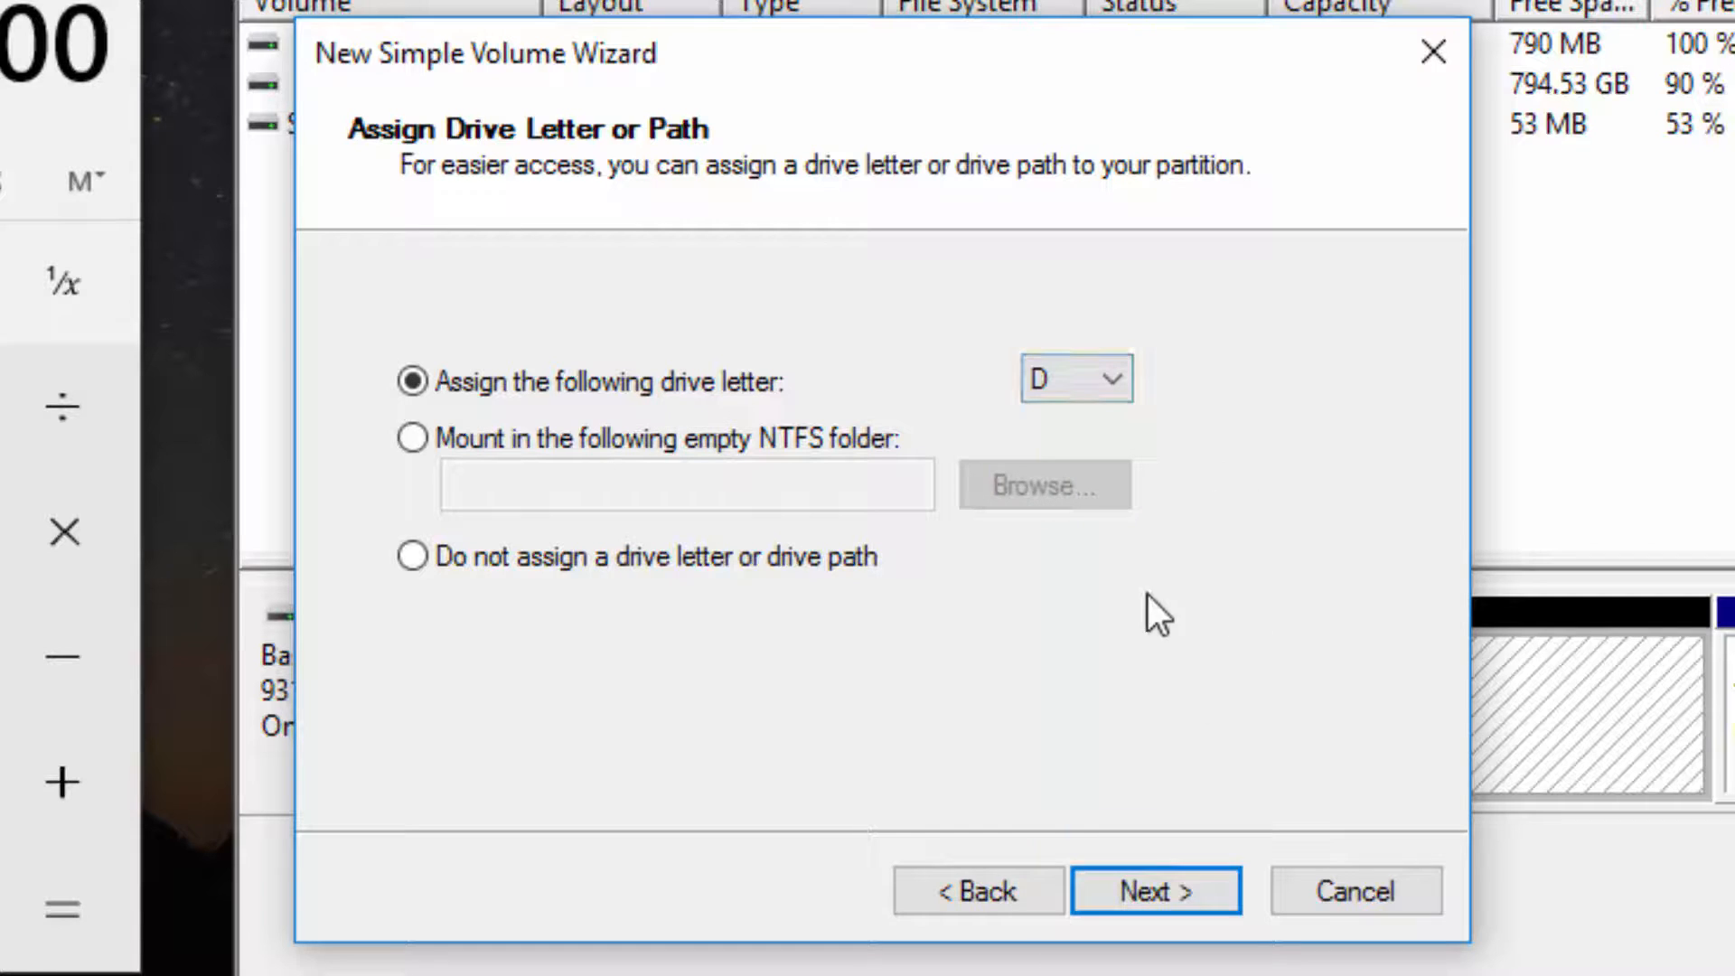
{"action": "left_click", "coordinate": [1101, 367]}
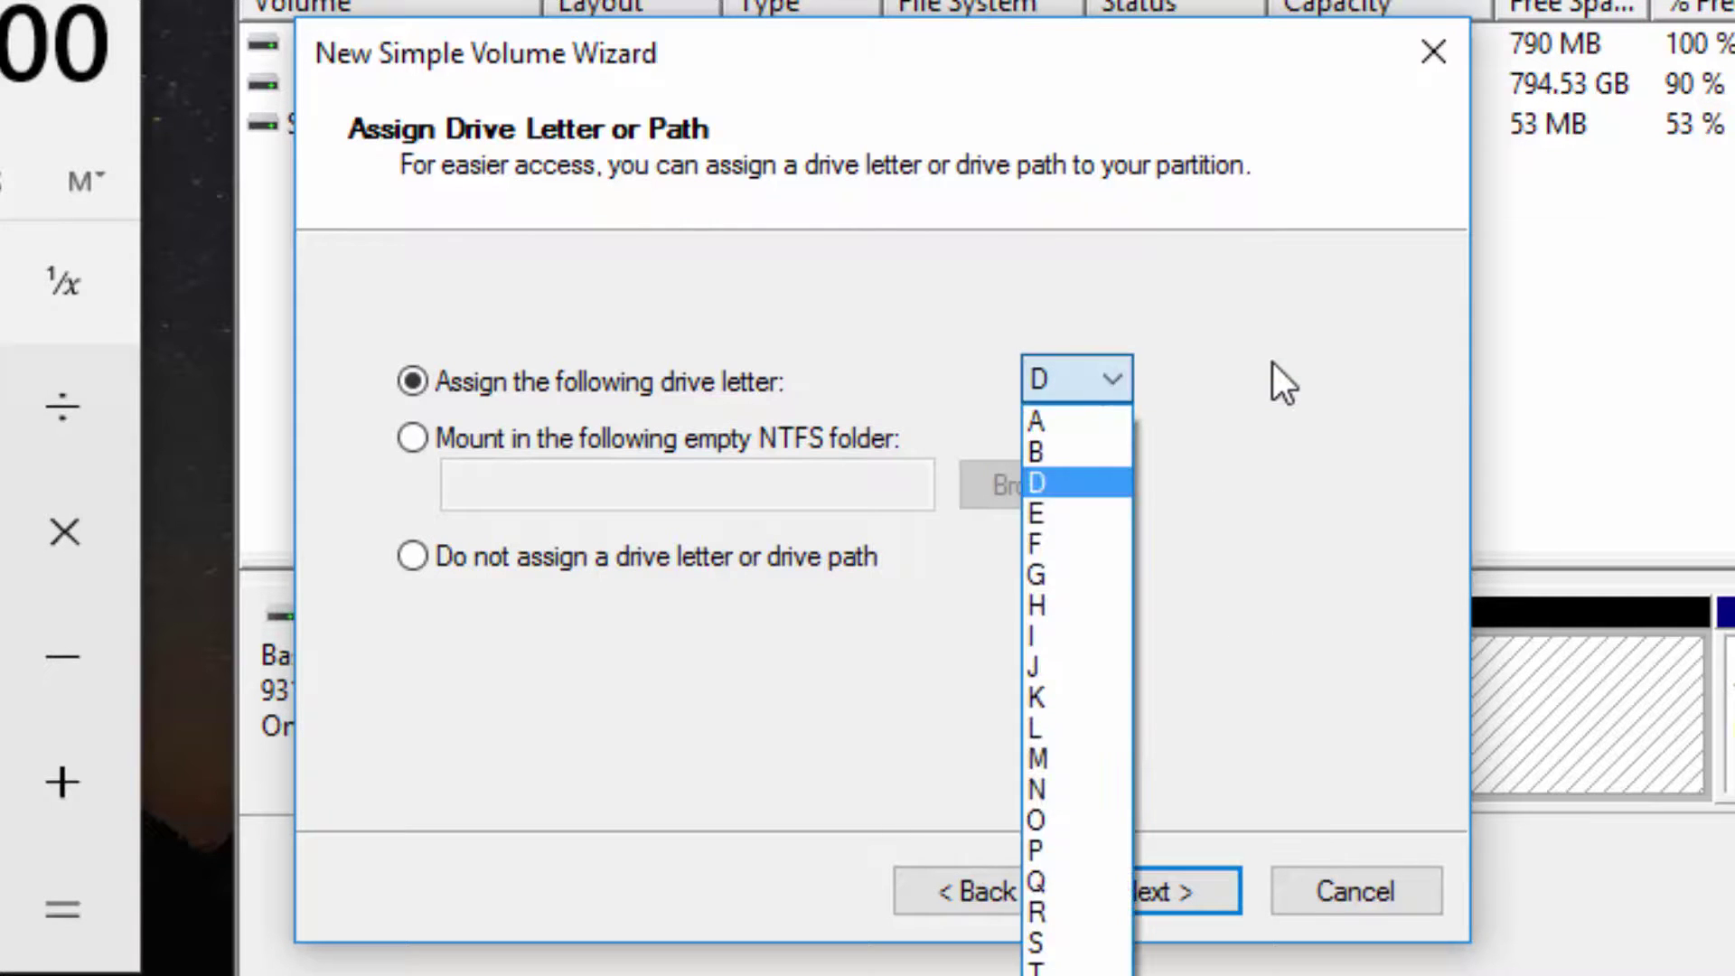
{"action": "left_click", "coordinate": [1186, 691]}
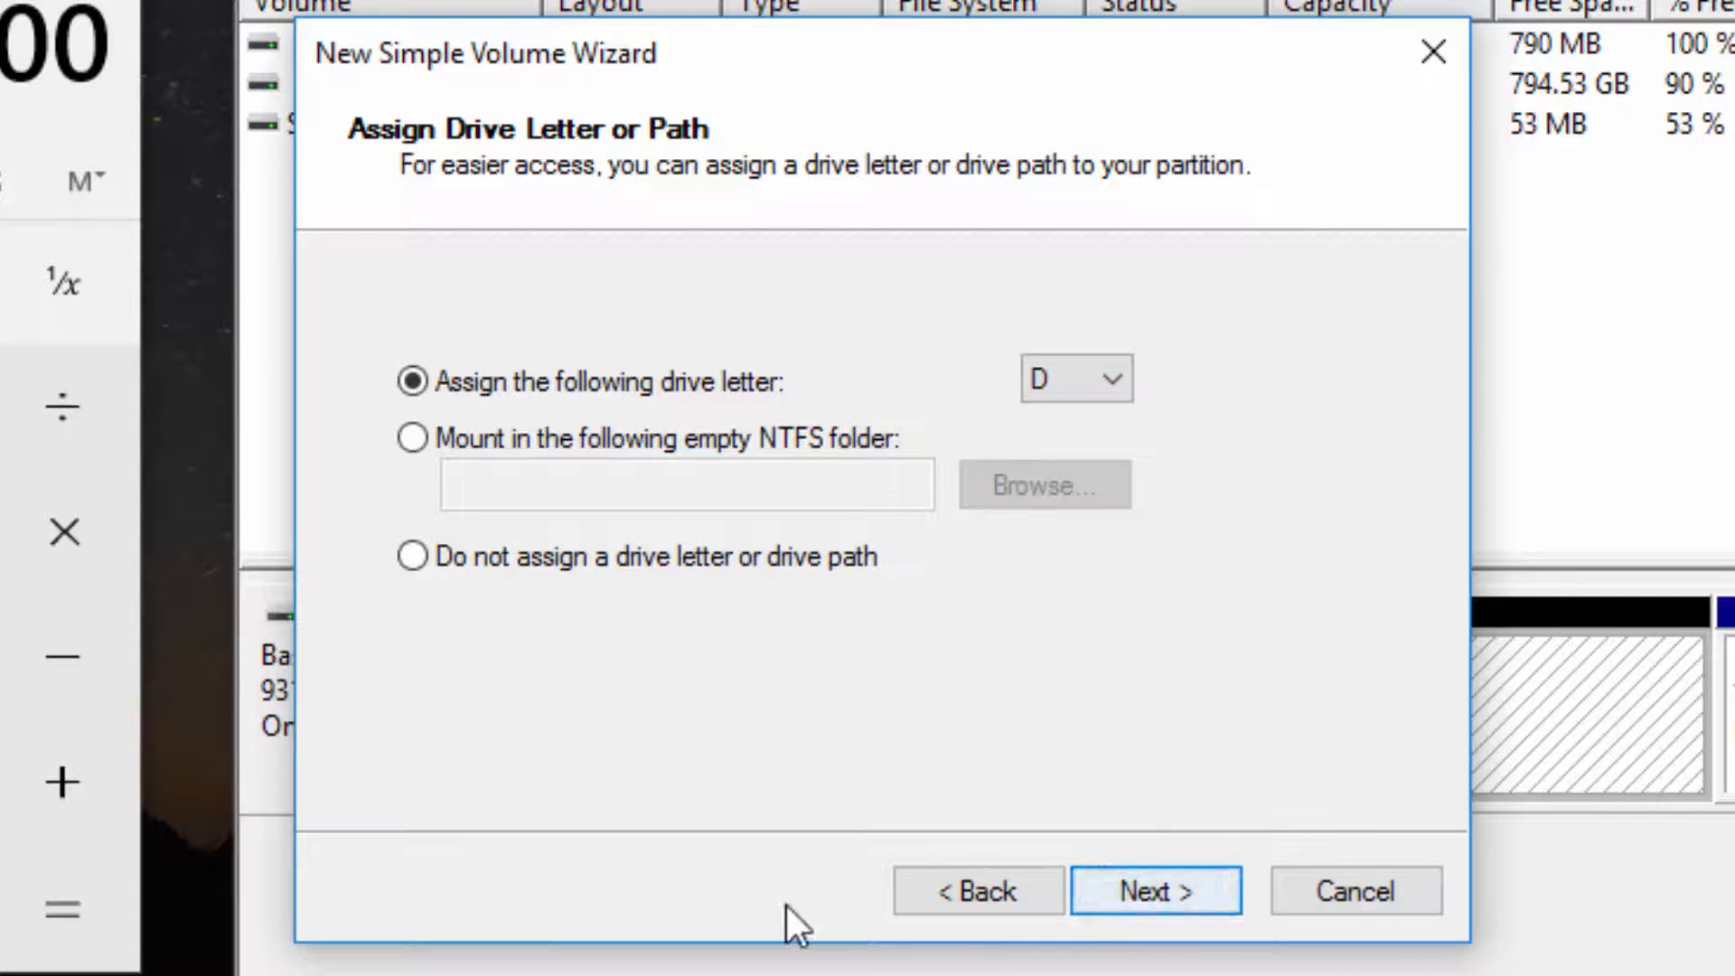
Format the volume as NTFS with label 'Windows 7' and finish creating drive D:
{"action": "left_click", "coordinate": [1175, 897]}
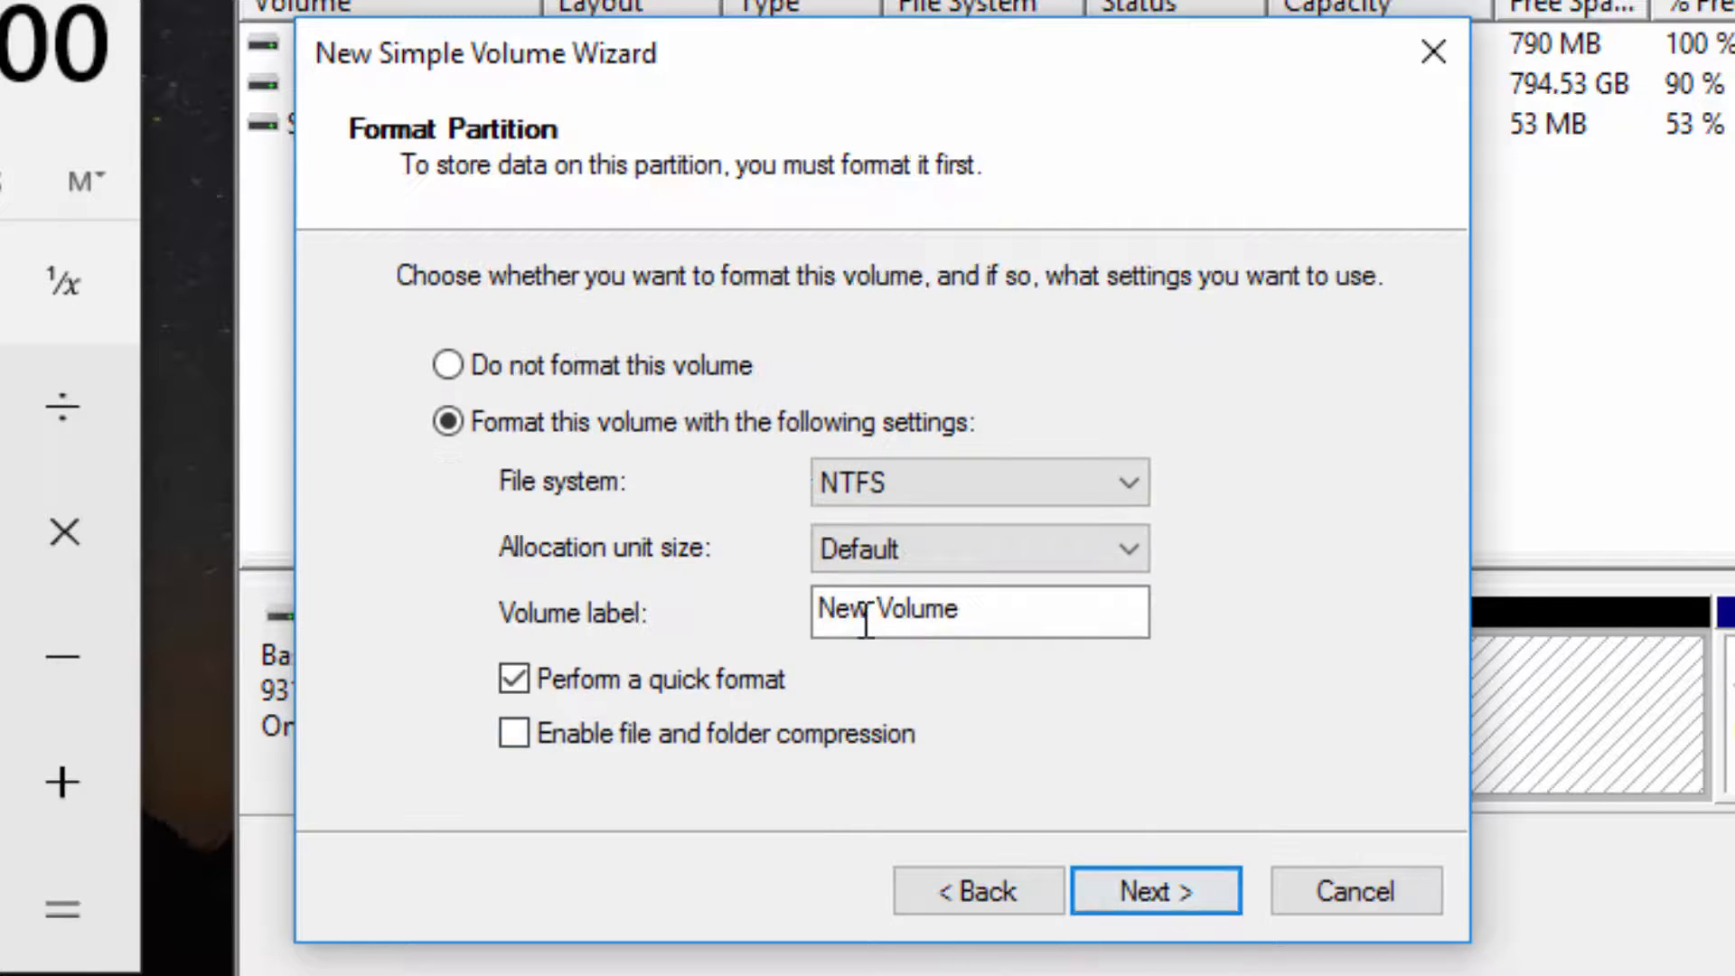
{"action": "left_click_drag", "start_coordinate": [977, 610], "coordinate": [817, 609]}
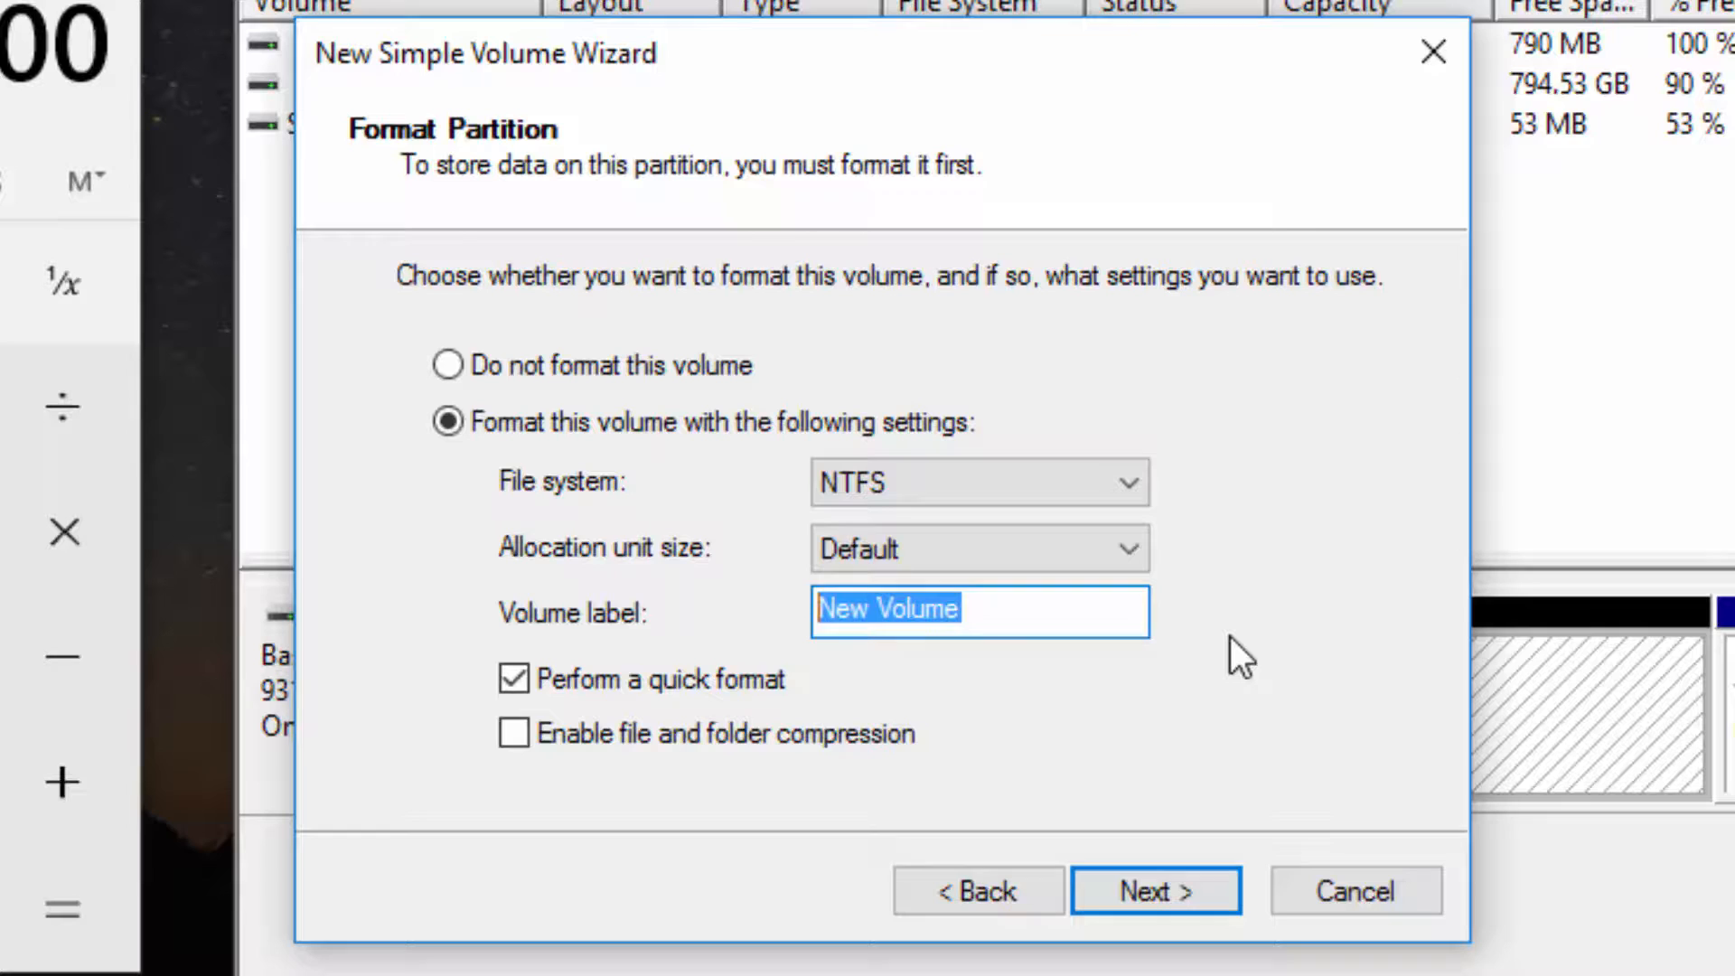
{"action": "type", "text": "Windows 7"}
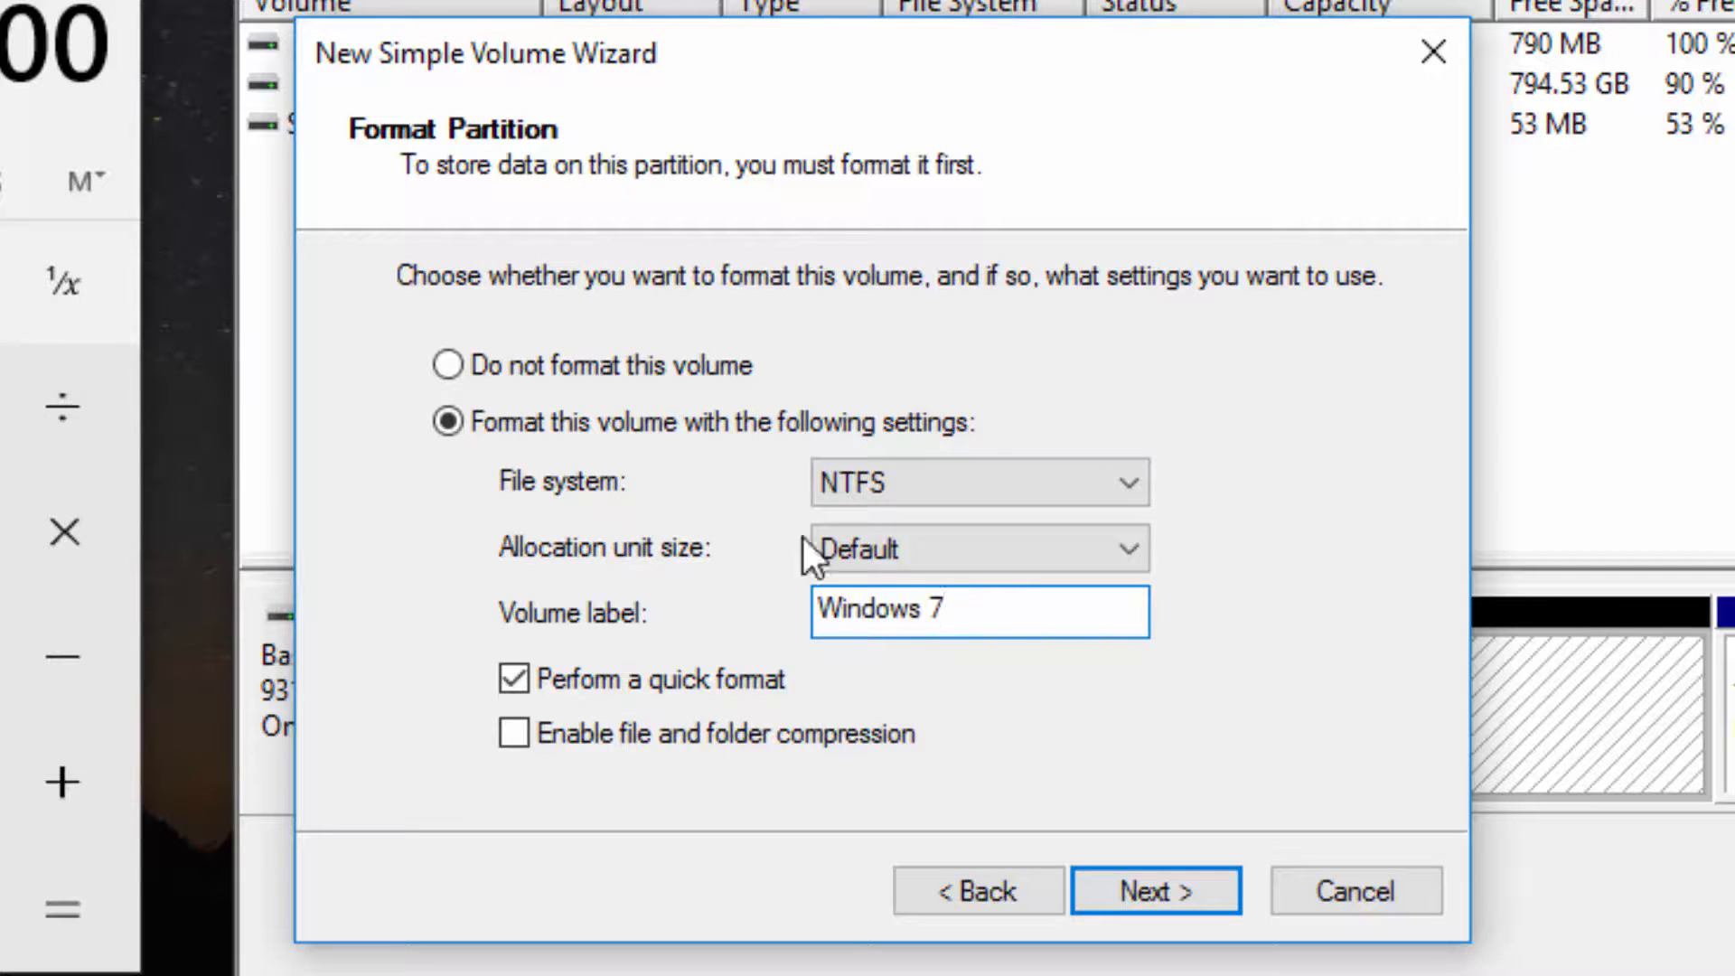
{"action": "left_click", "coordinate": [864, 481]}
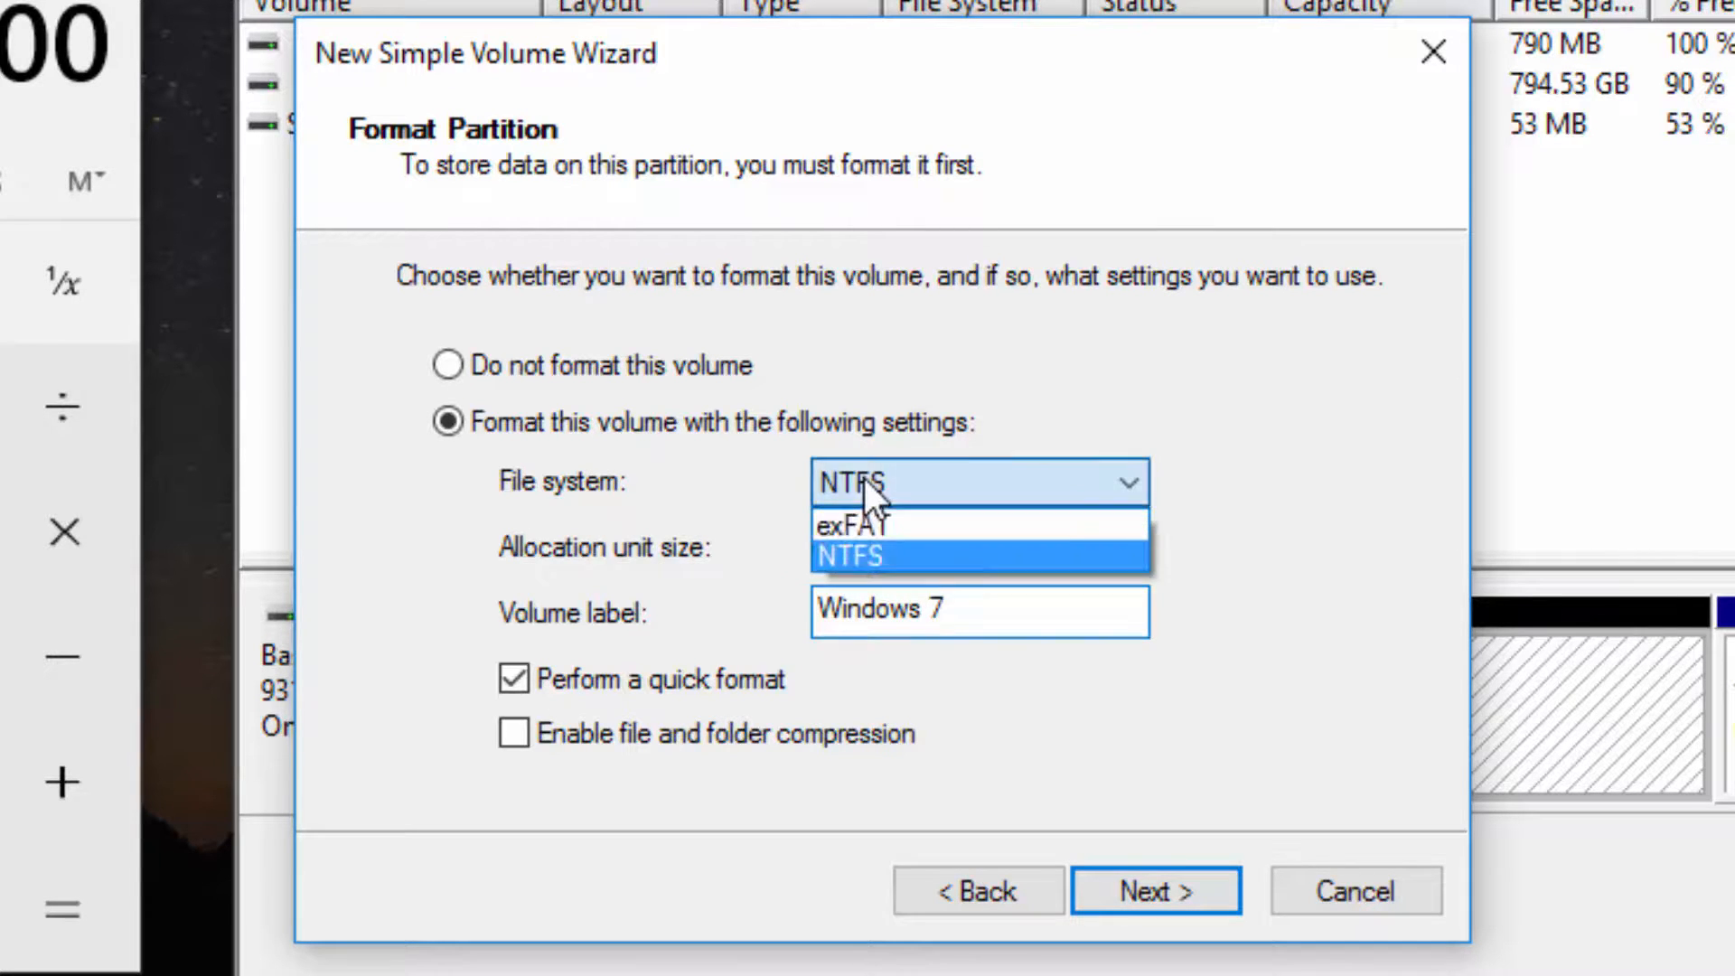
{"action": "left_click", "coordinate": [742, 551]}
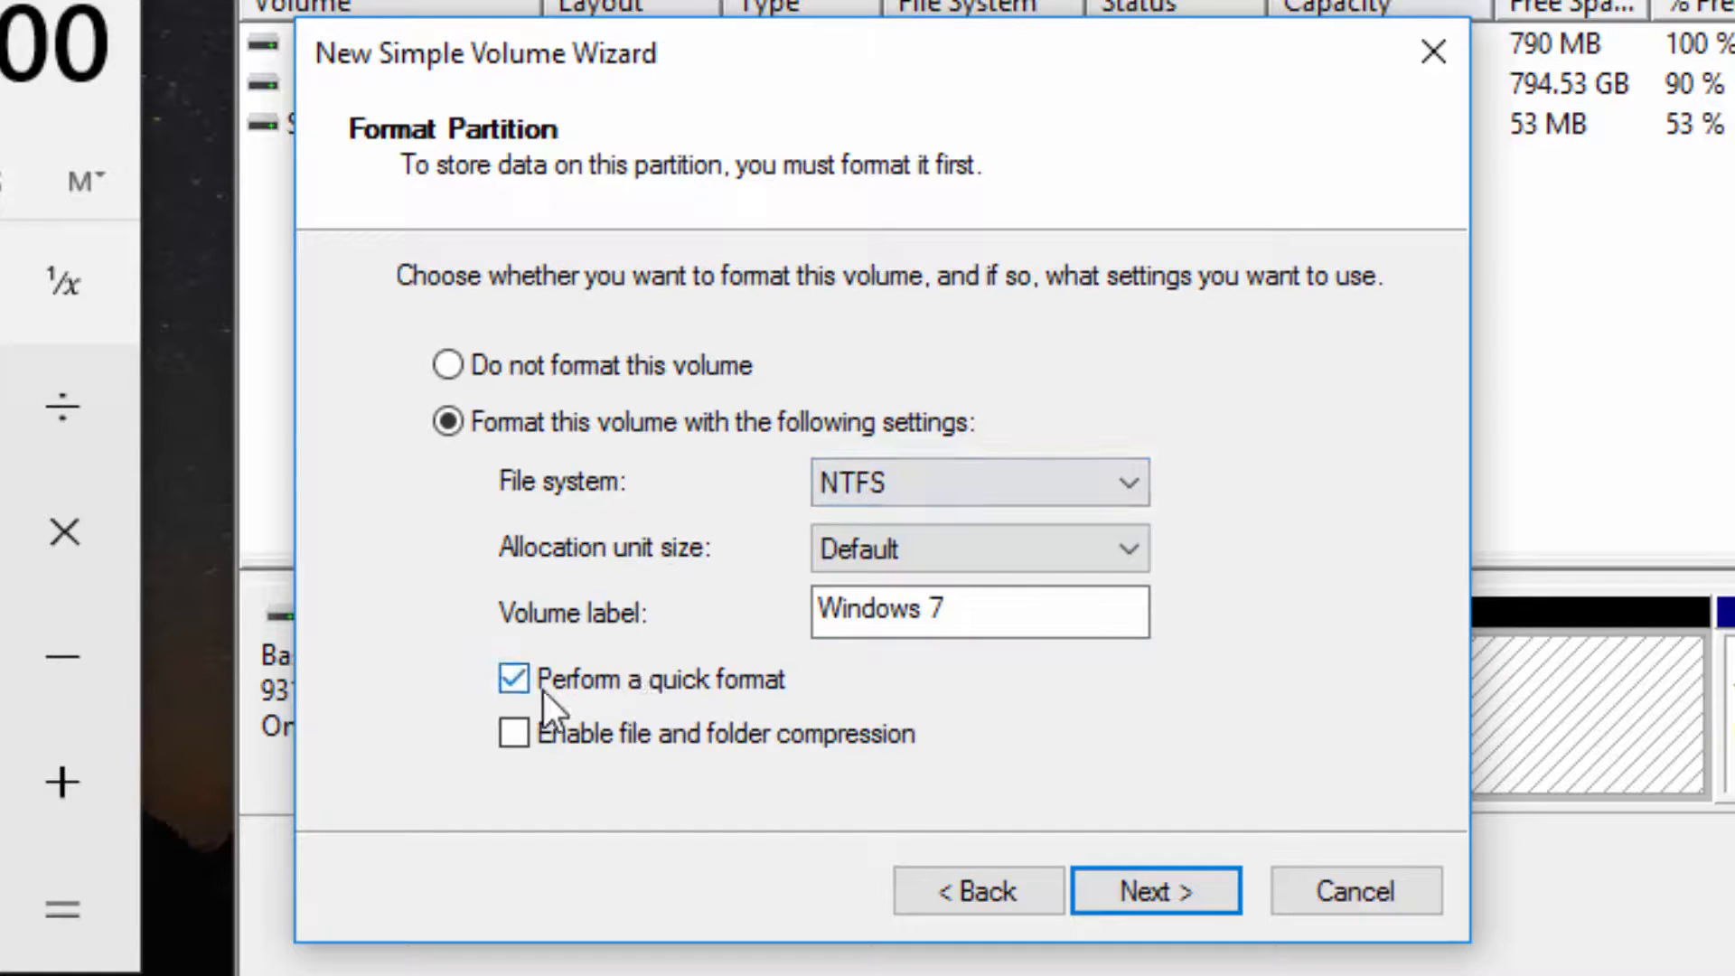
{"action": "left_click", "coordinate": [1174, 890]}
{"action": "left_click", "coordinate": [1175, 890]}
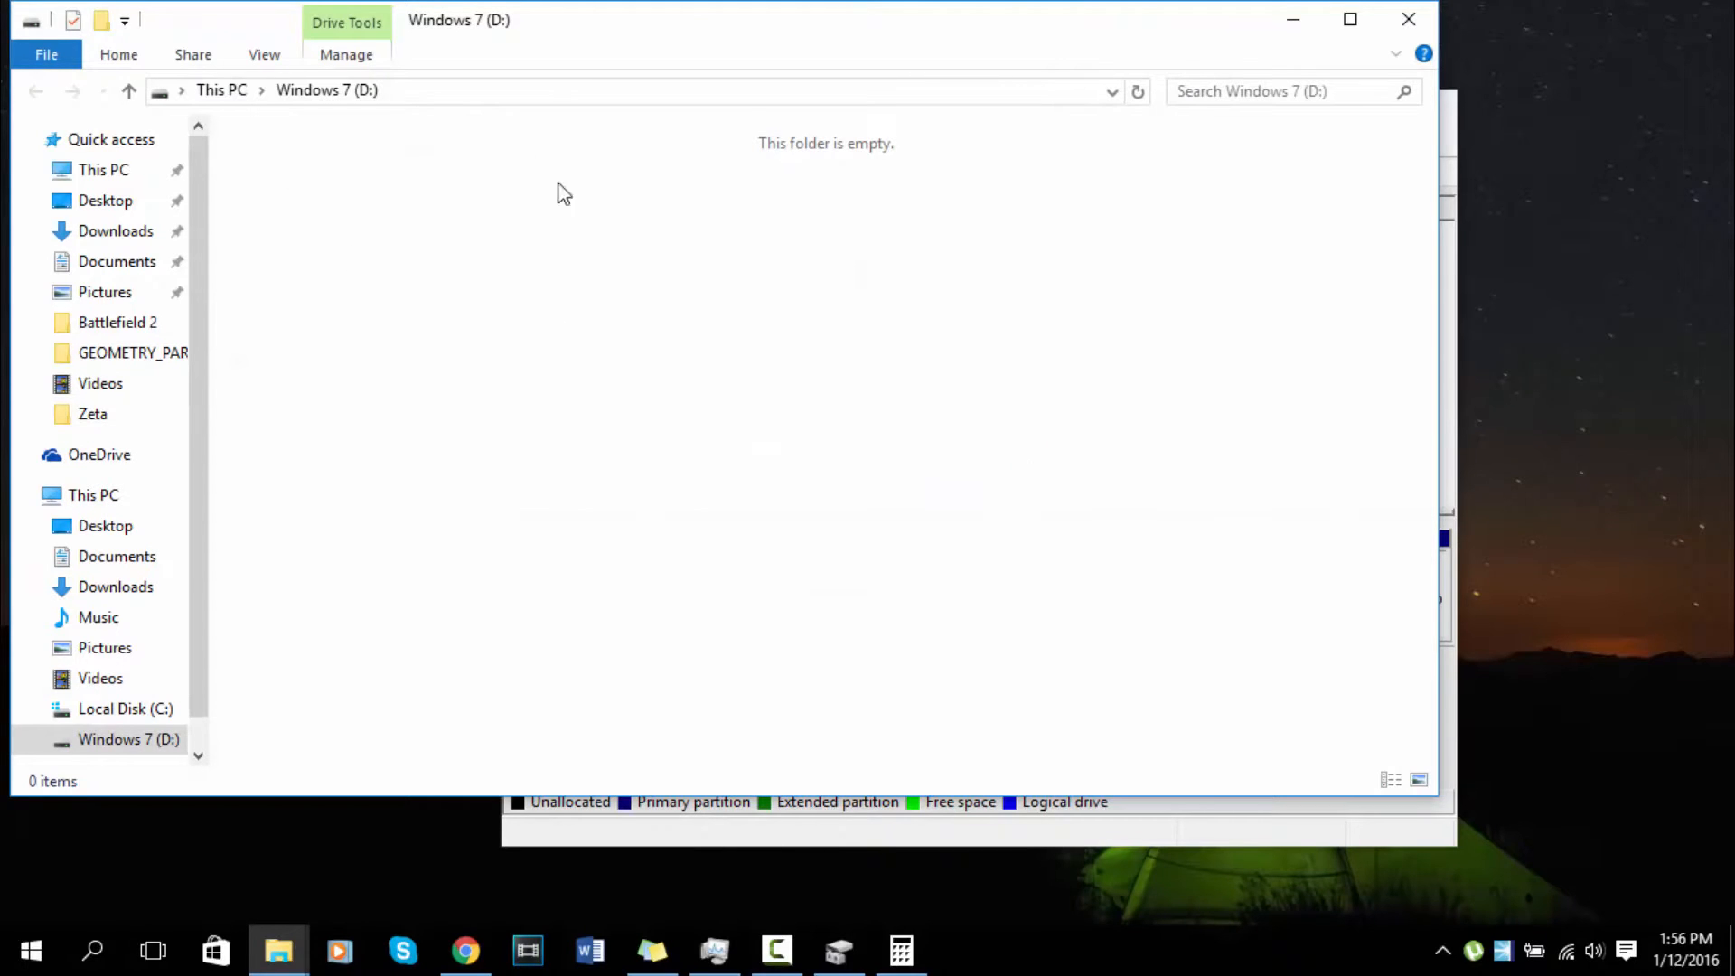
View Windows 7 (D:) in This PC, then minimize File Explorer
{"action": "left_click", "coordinate": [220, 90]}
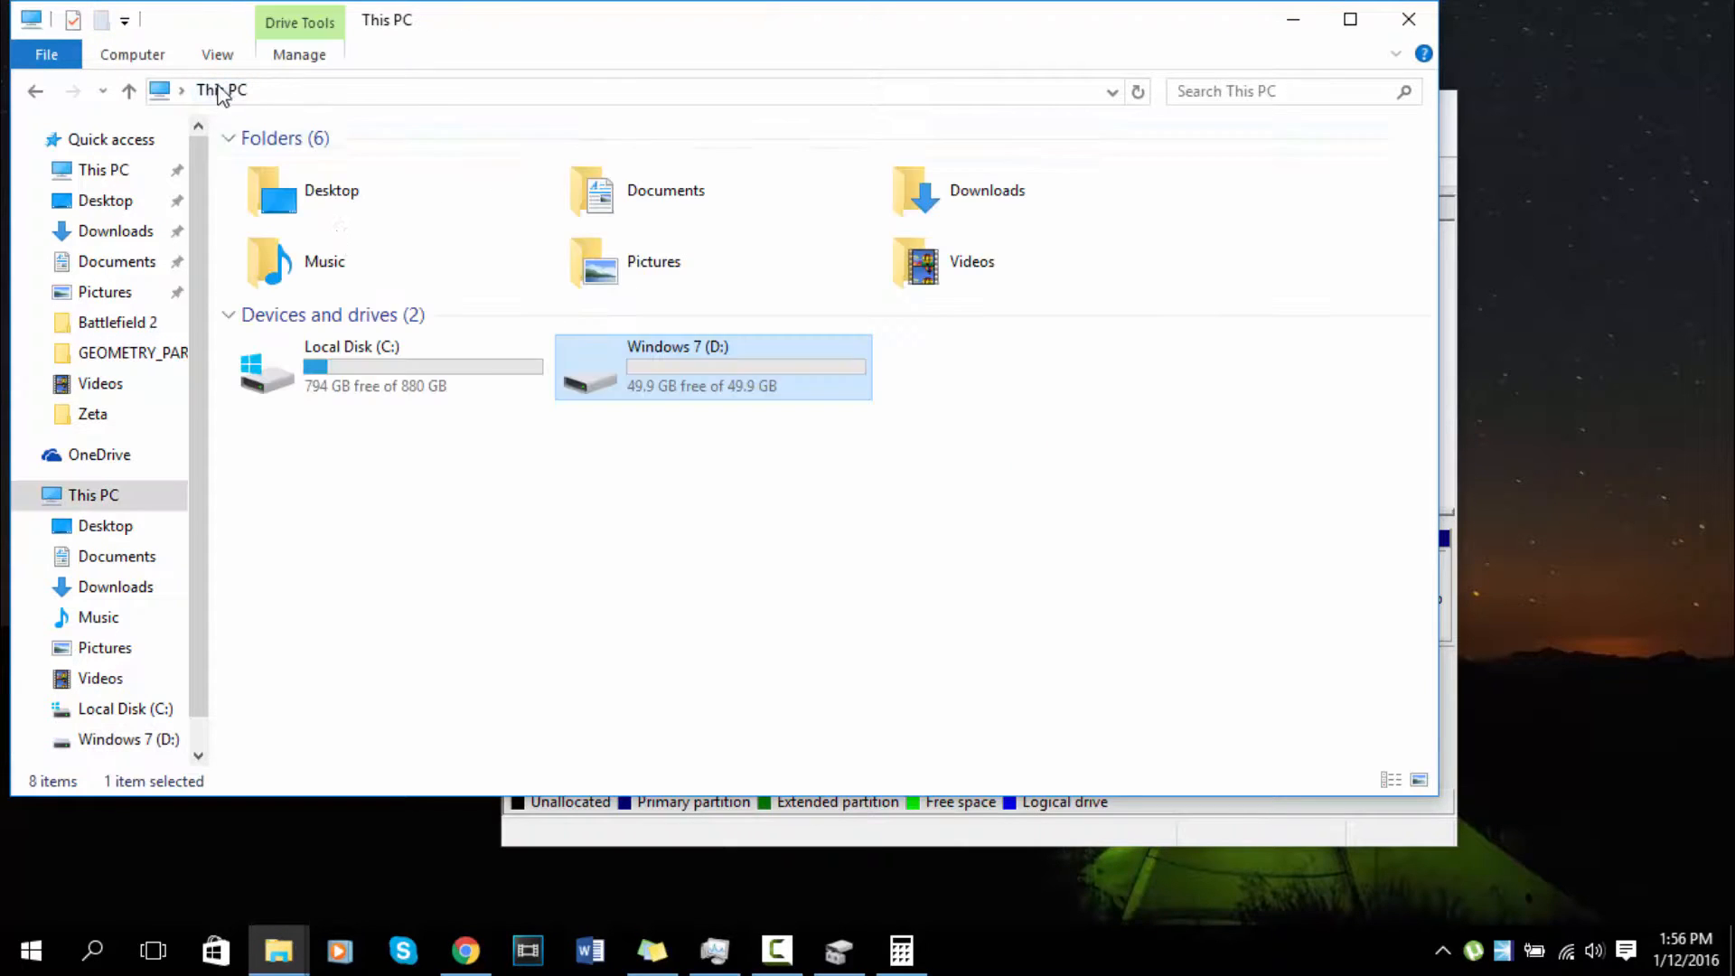
{"action": "left_click", "coordinate": [717, 424]}
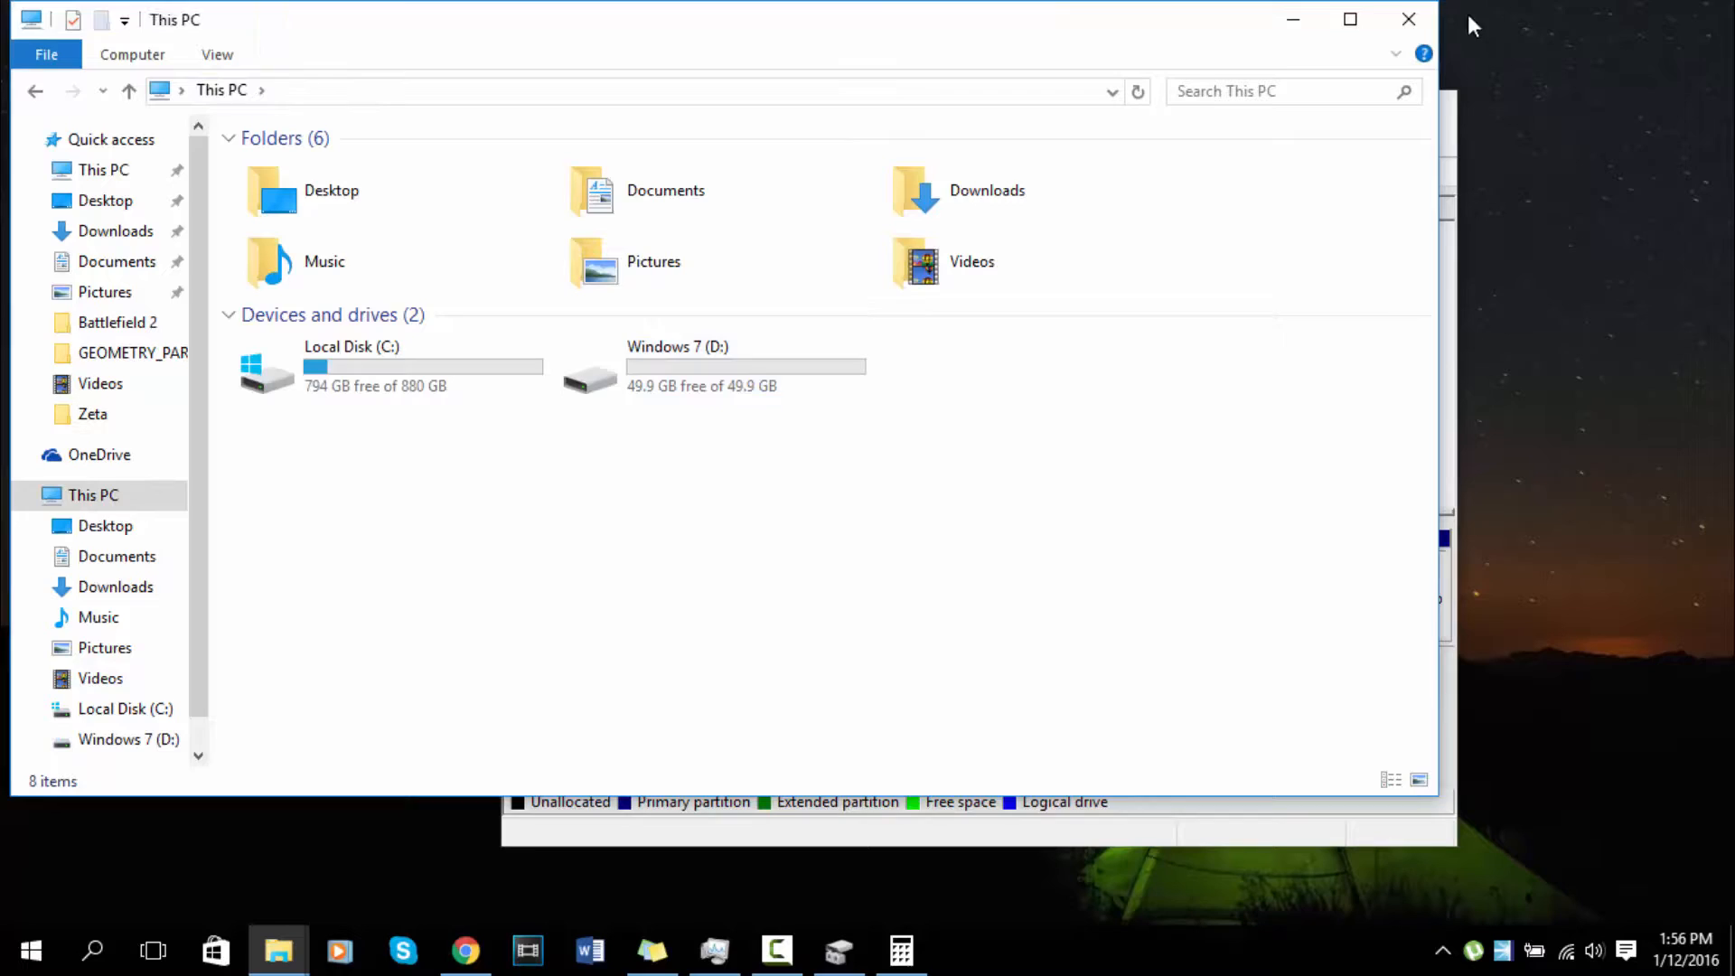
{"action": "left_click", "coordinate": [1291, 33]}
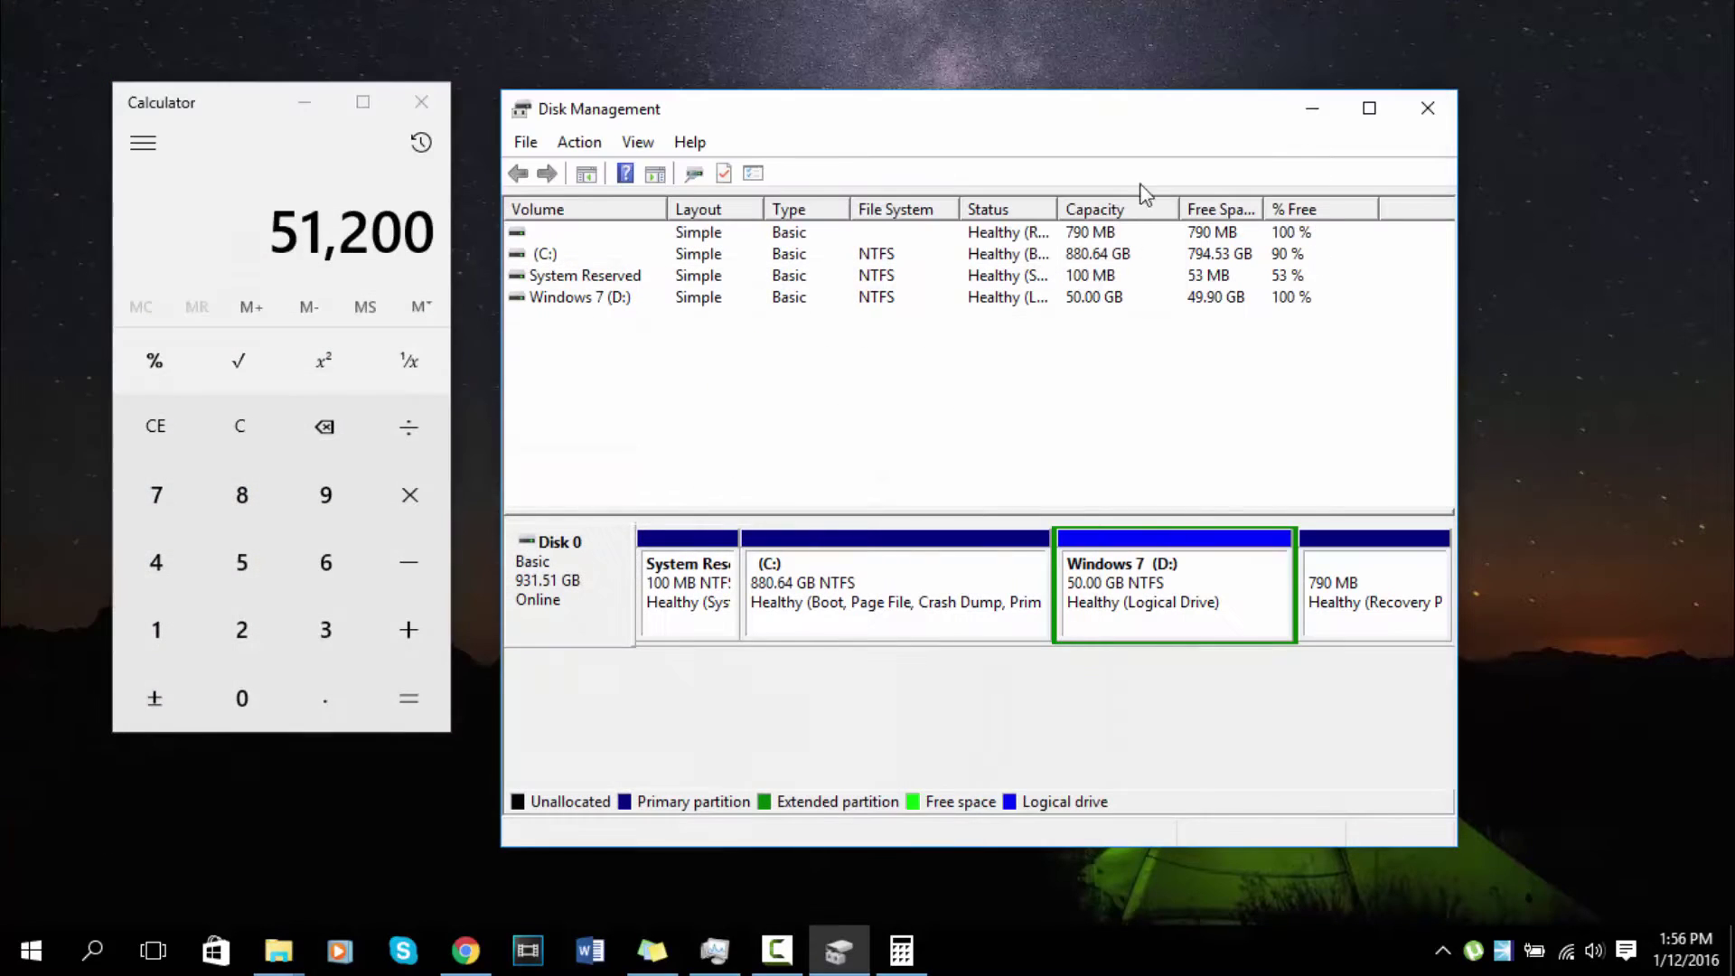
Minimize Calculator and Disk Management to reveal the desktop
{"action": "left_click", "coordinate": [302, 96]}
{"action": "left_click", "coordinate": [1311, 108]}
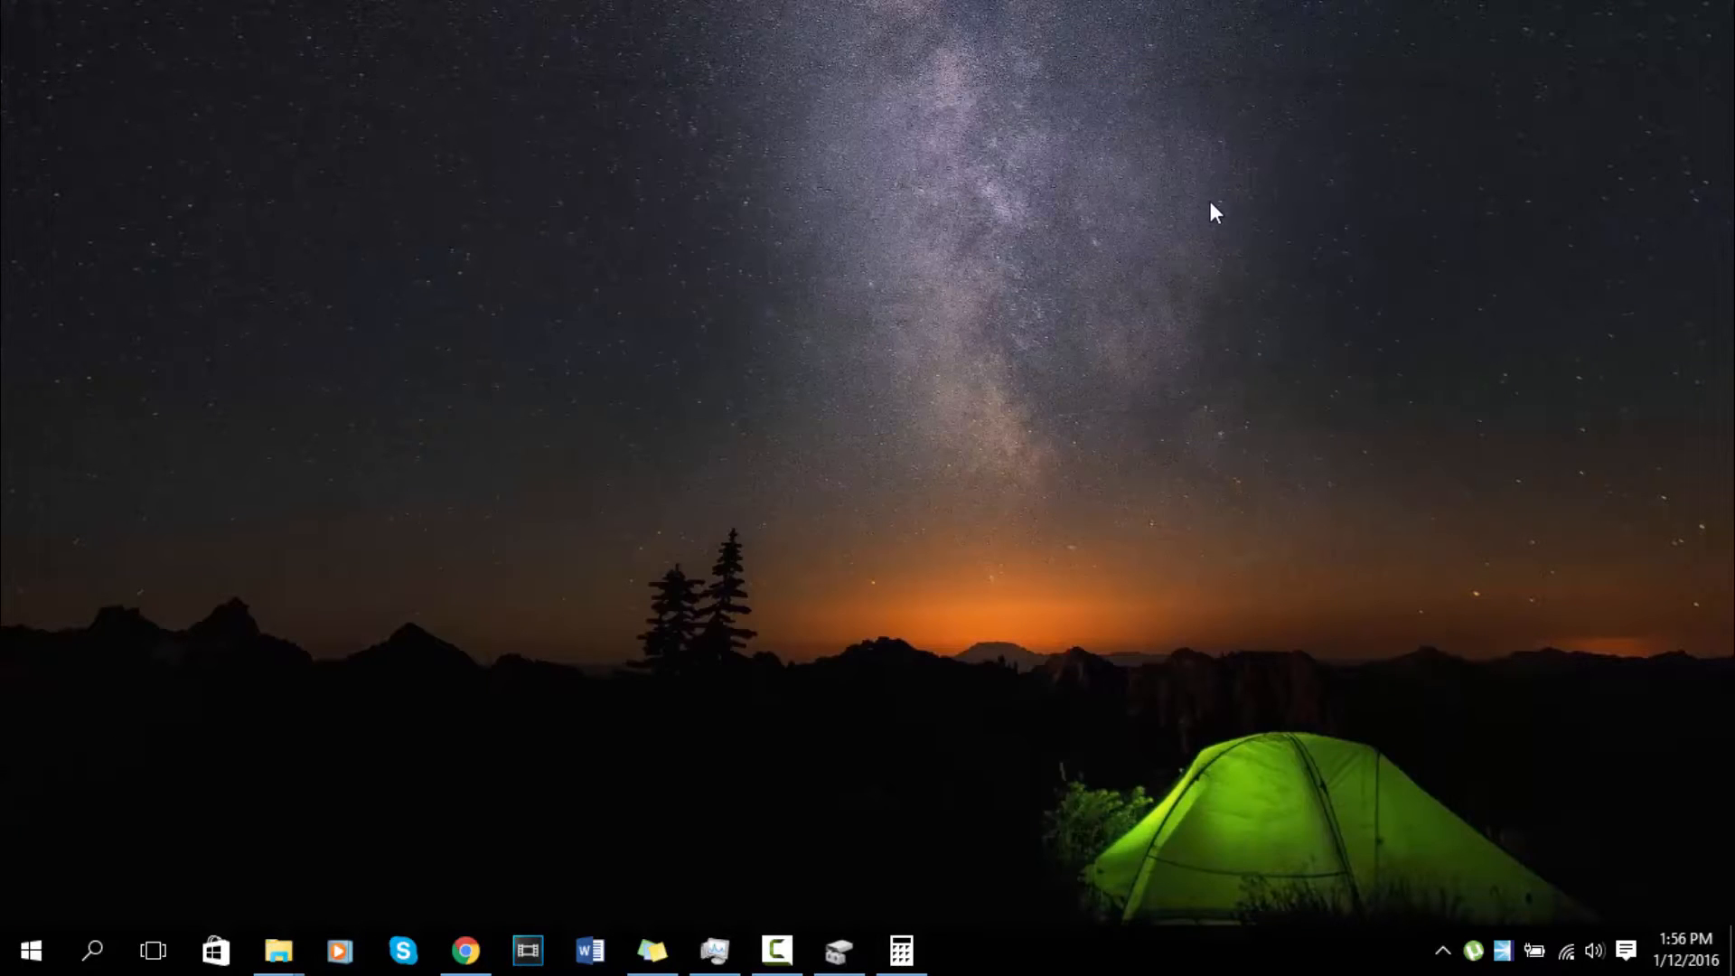